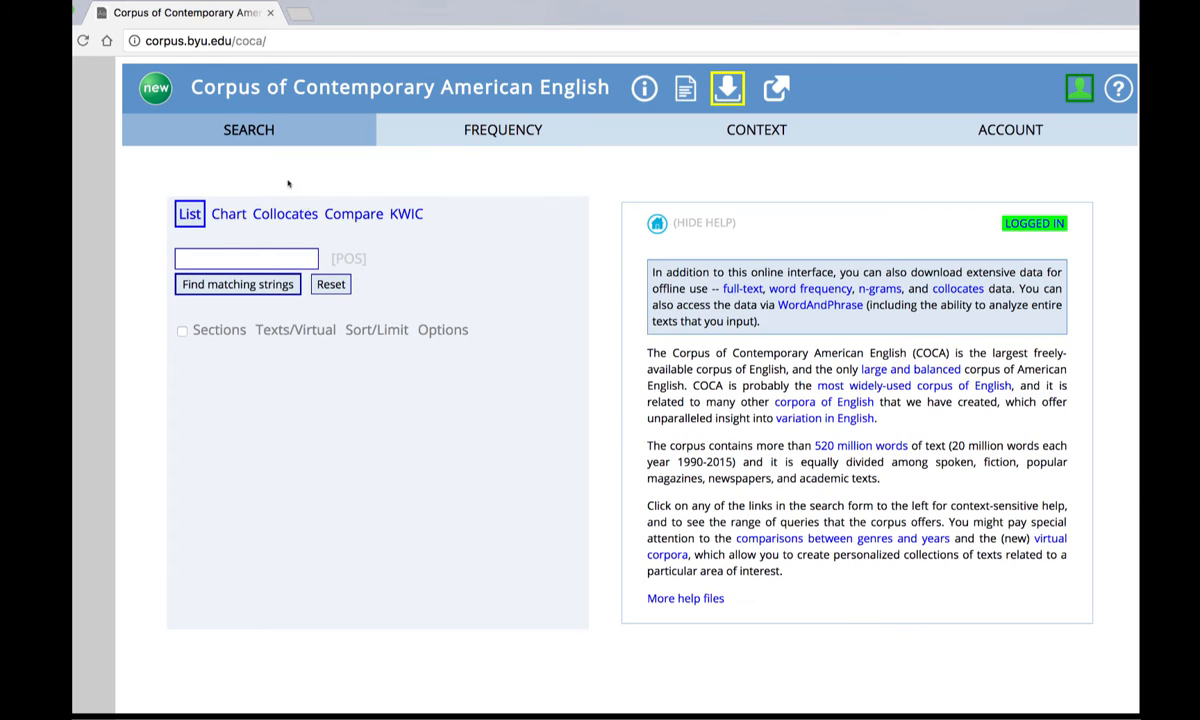
Set up a Collocates search with "do" as the word/phrase
left_click(288, 216)
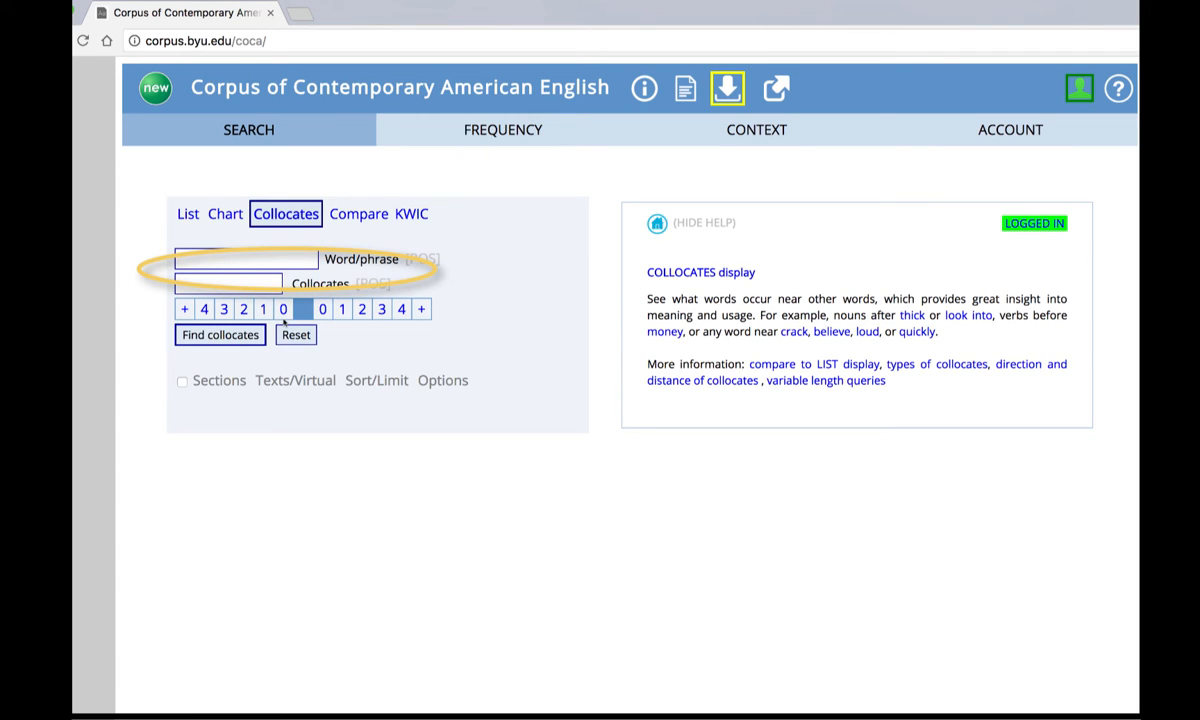
left_click(222, 265)
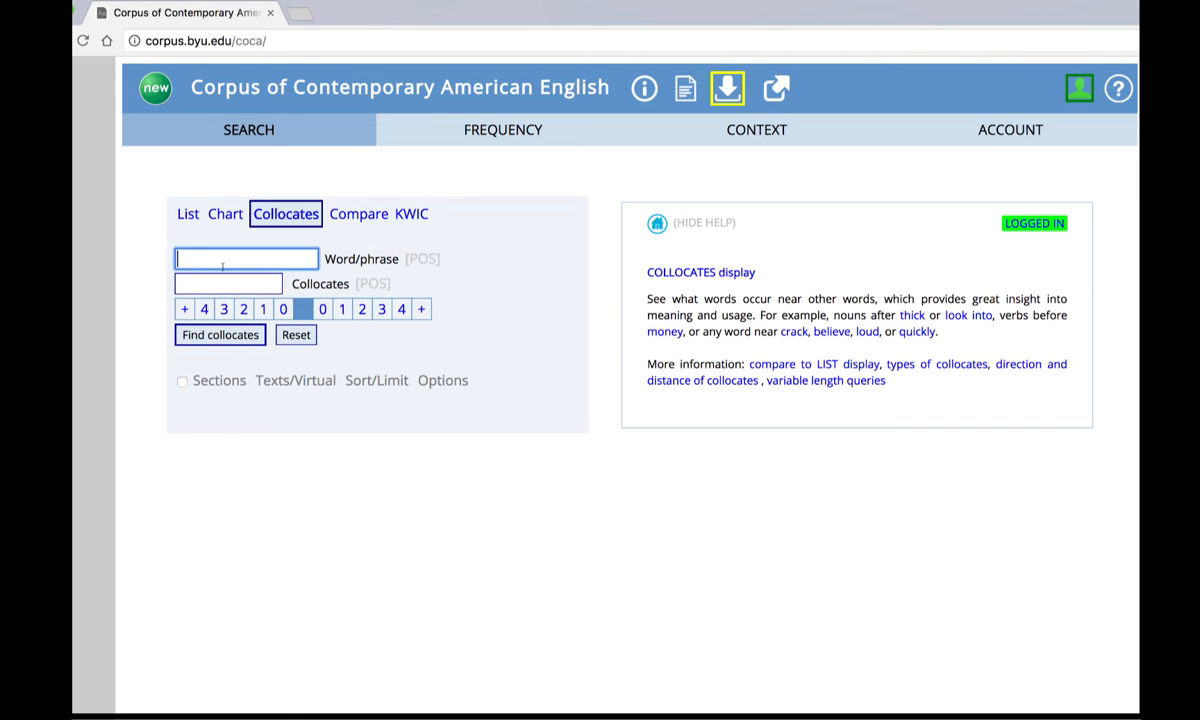
type("do")
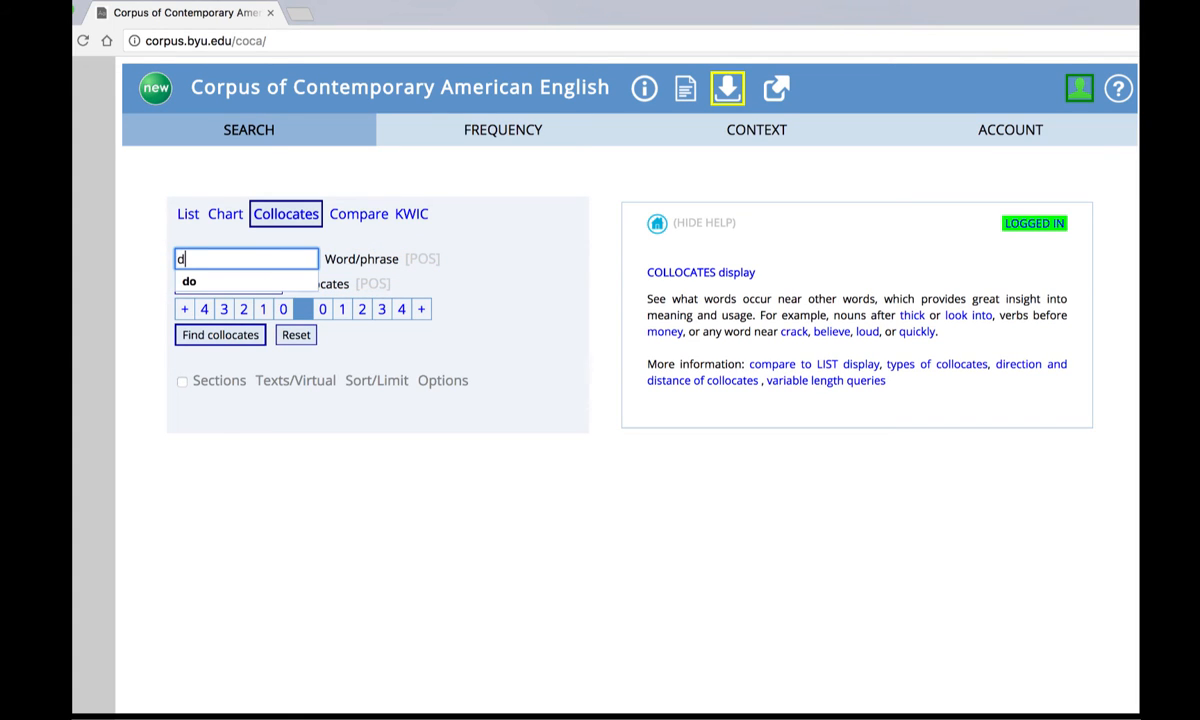
left_click(217, 283)
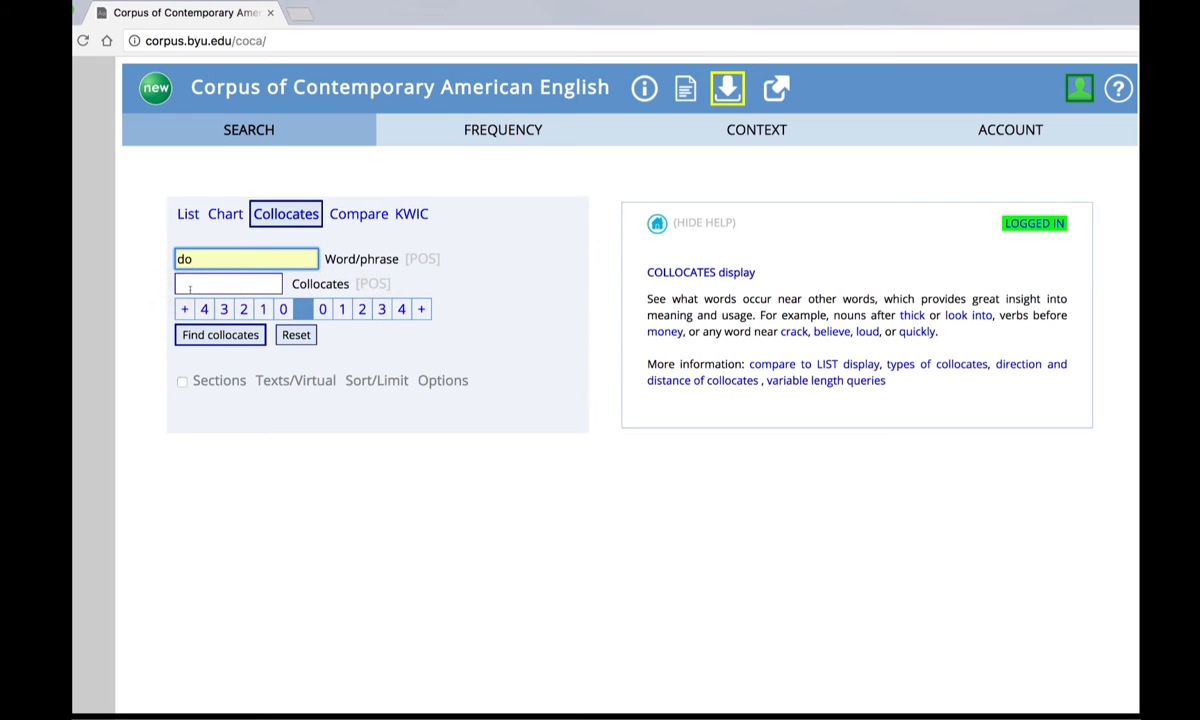
Restrict the collocates to noun.ALL and the span to one word after the search word
left_click(371, 286)
left_click(371, 287)
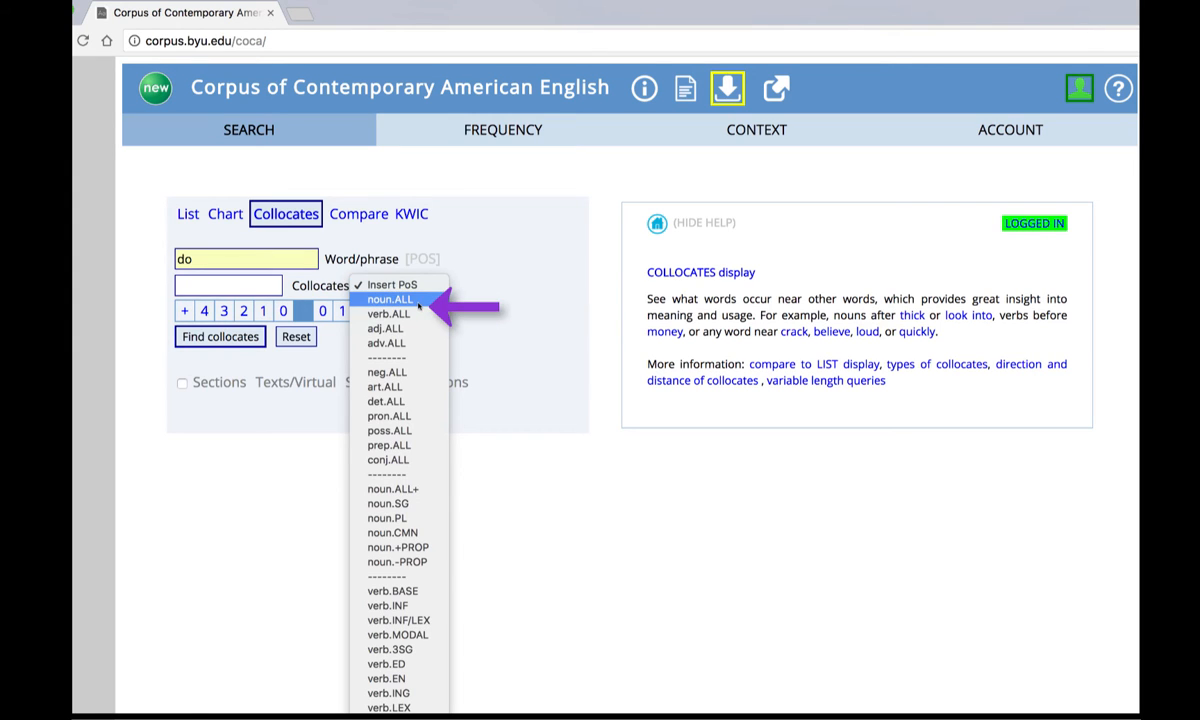
left_click(418, 301)
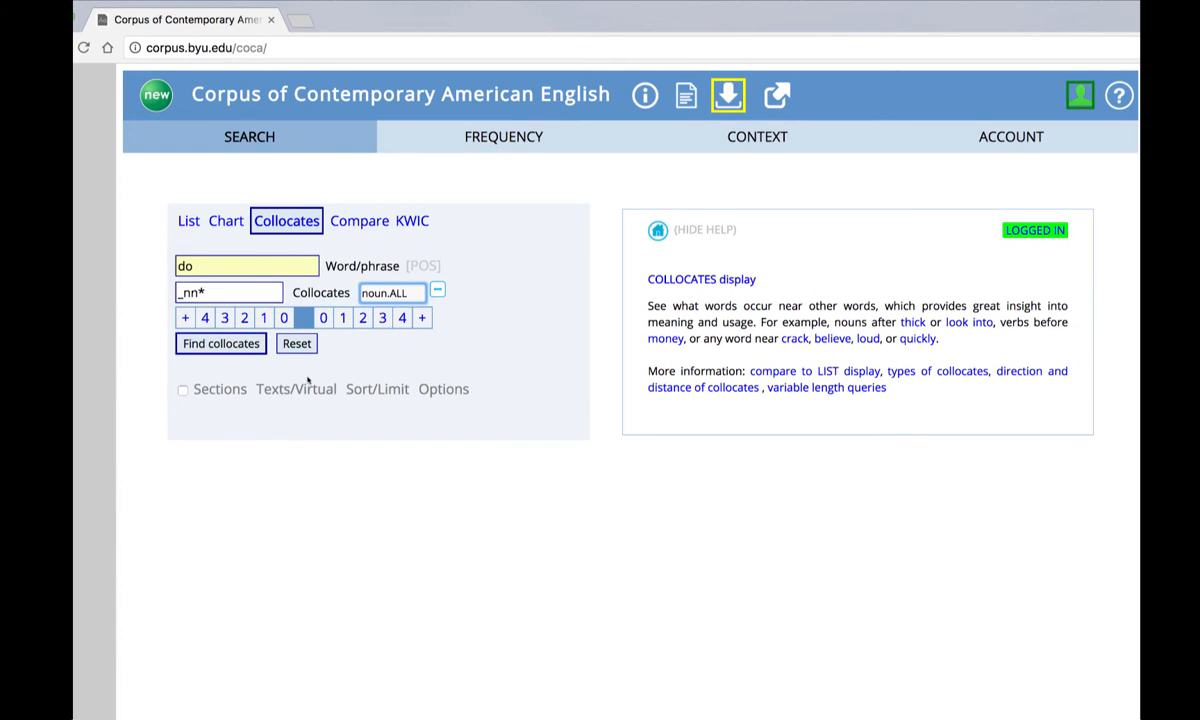
left_click(341, 318)
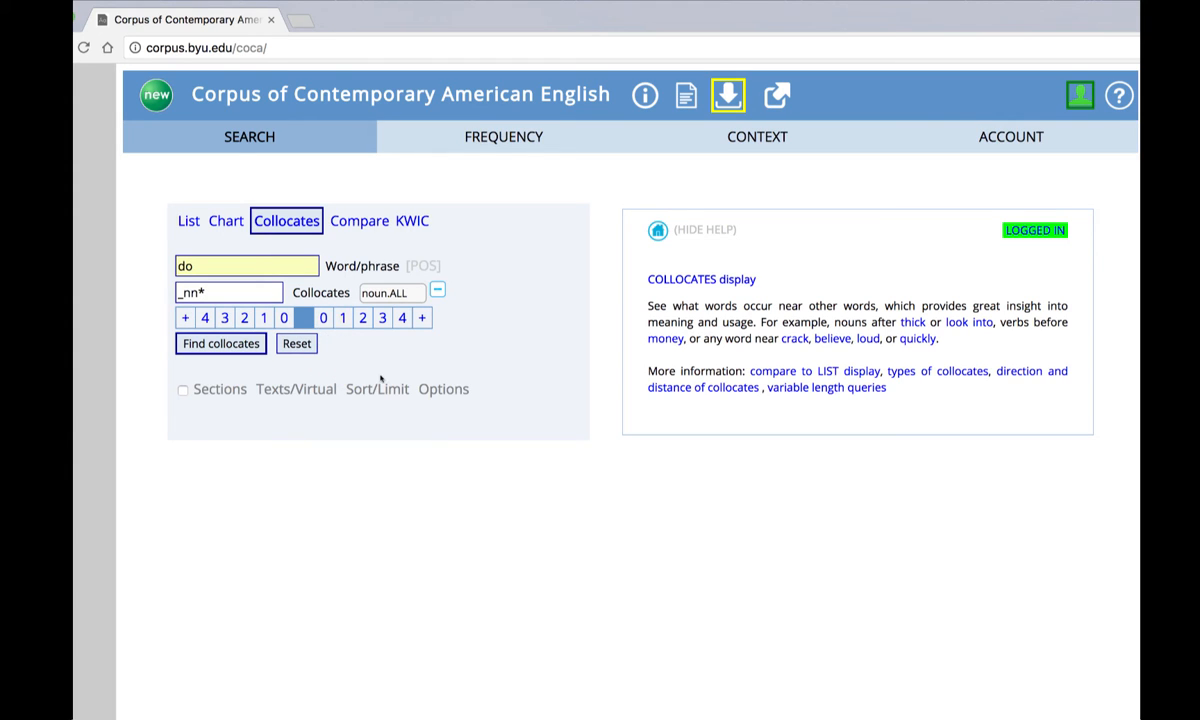
left_click(343, 317)
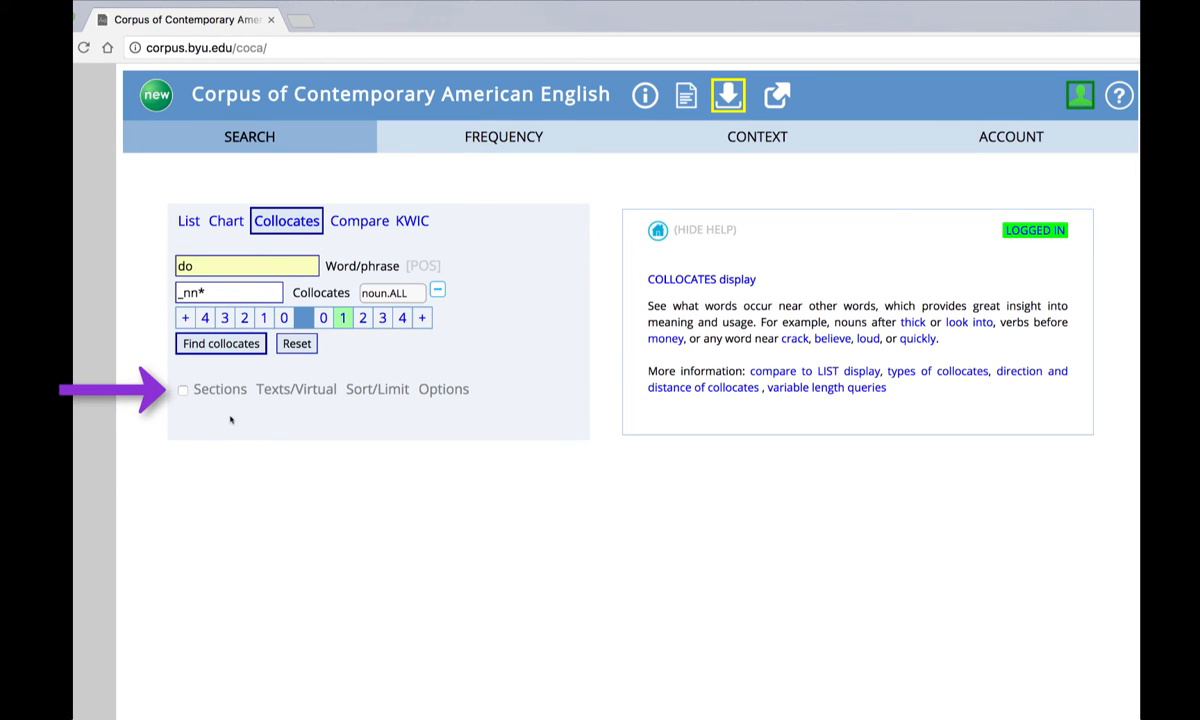
Limit the first section set to MAGAZINE and find the noun collocates of "do"
left_click(208, 391)
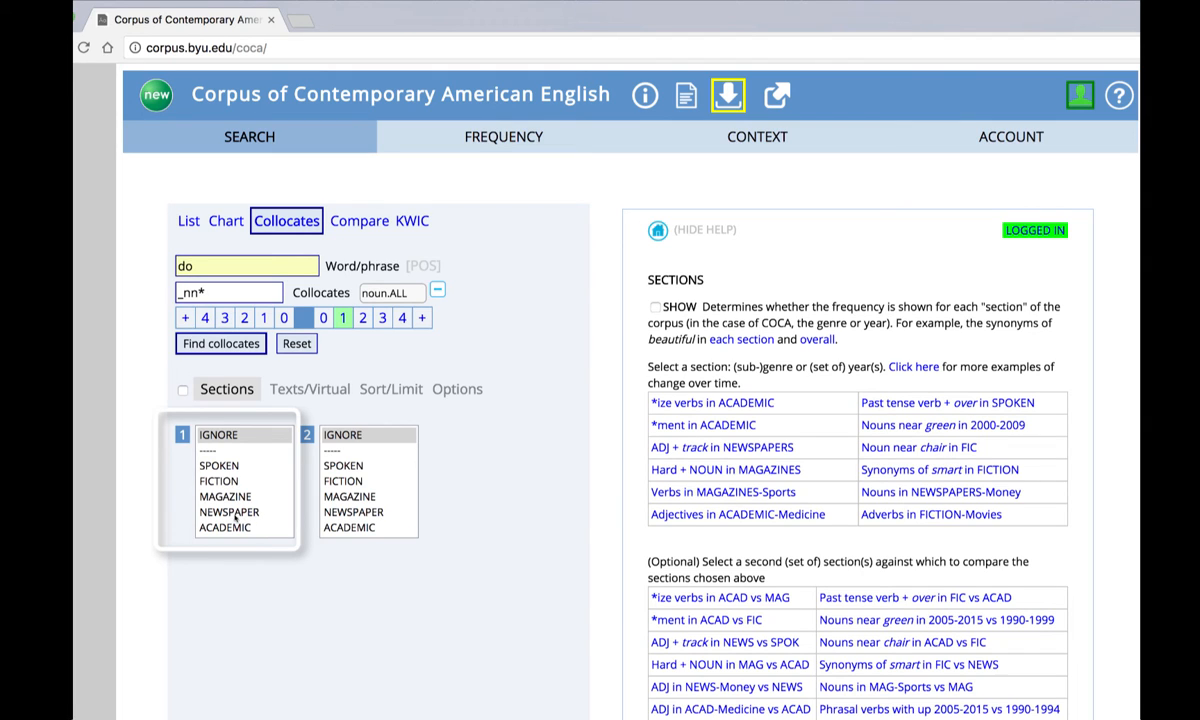
scroll(254, 512, "down", 1)
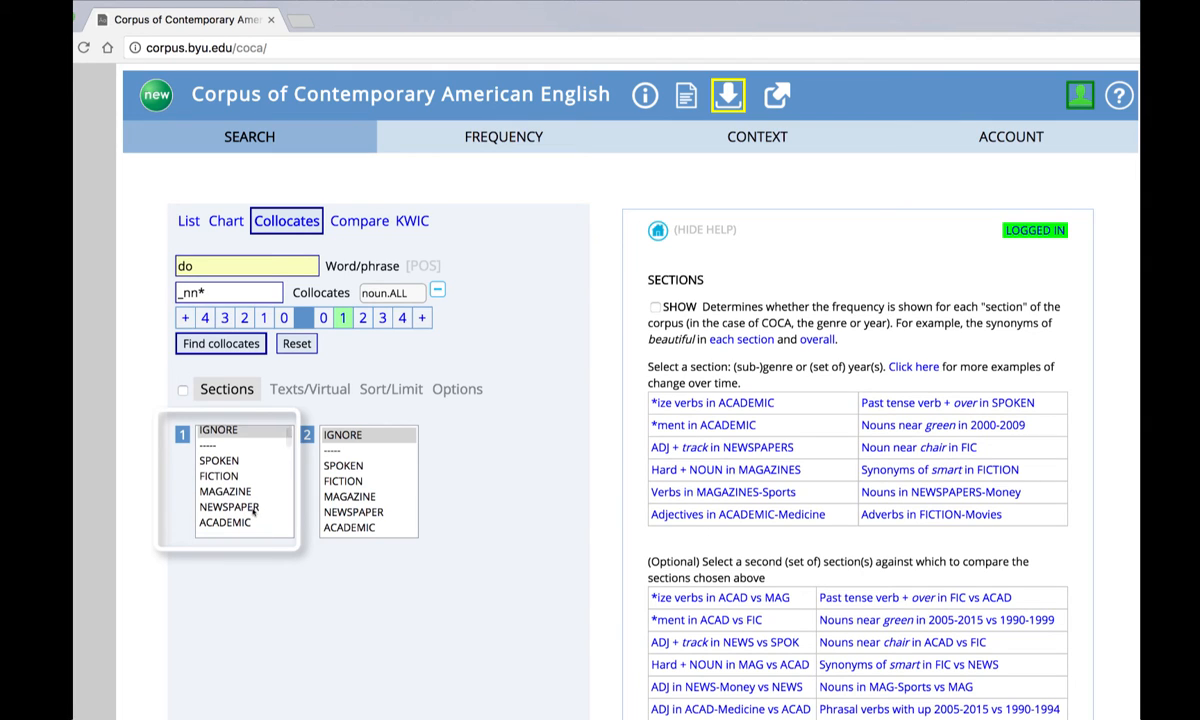
scroll(254, 512, "down", 5)
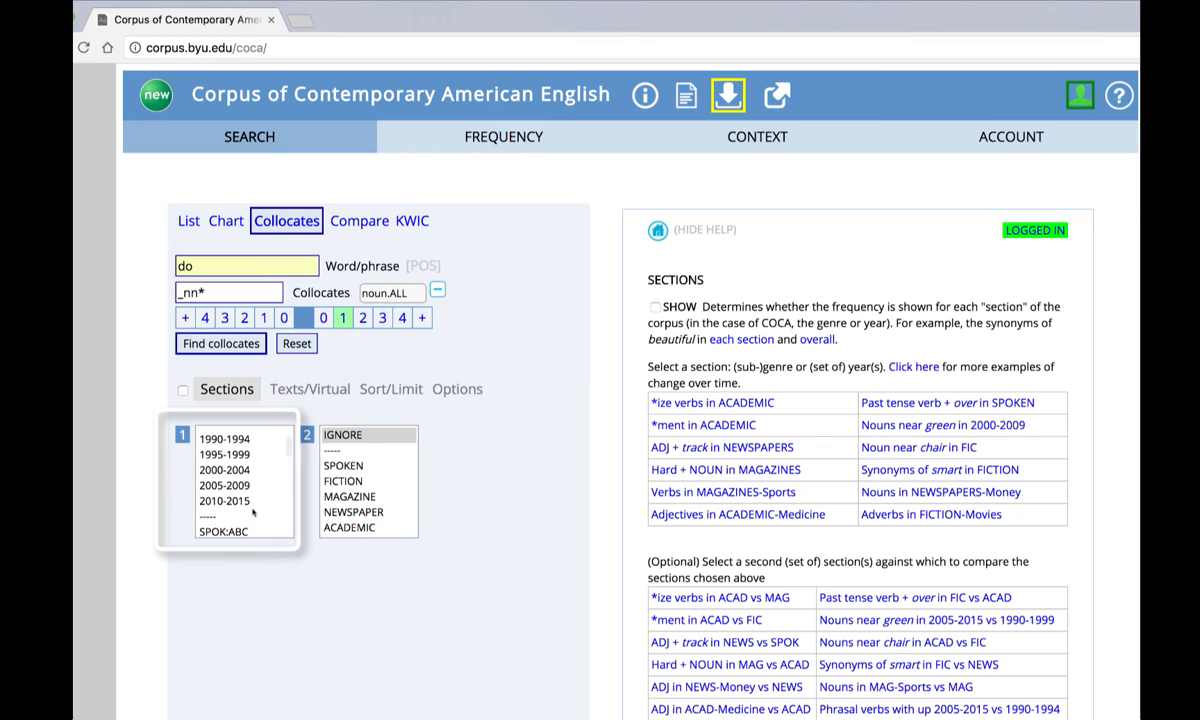
scroll(254, 512, "down", 5)
scroll(254, 512, "down", 10)
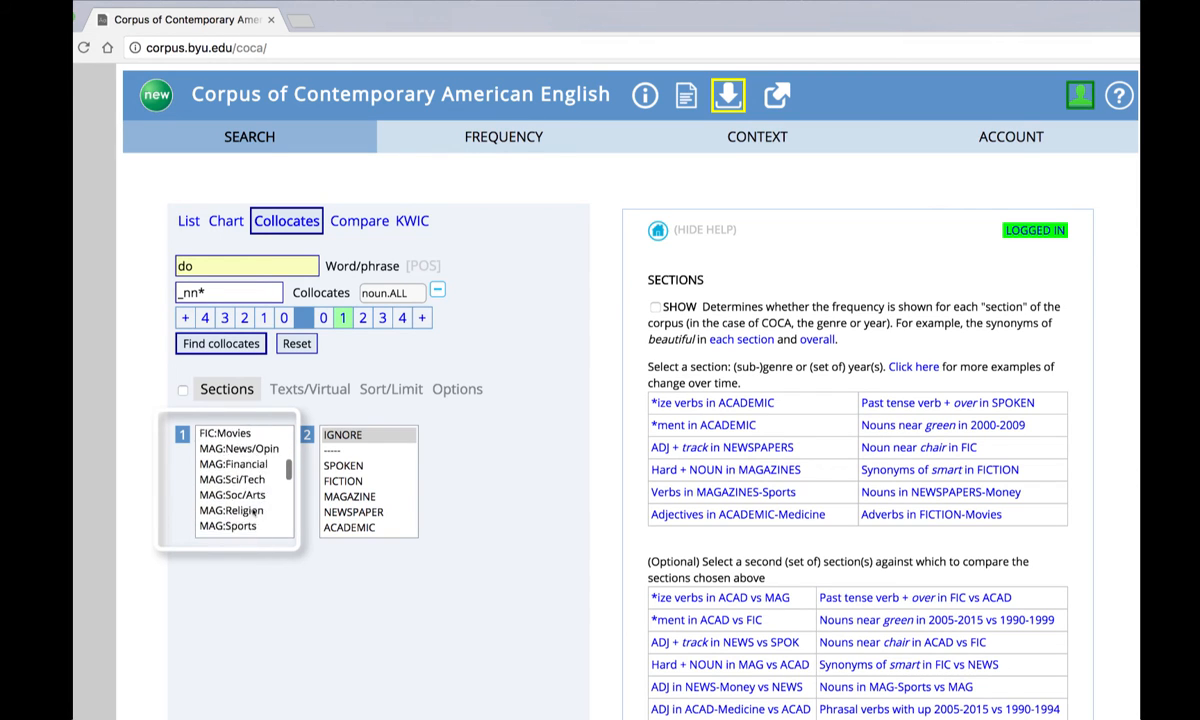
scroll(254, 512, "down", 4)
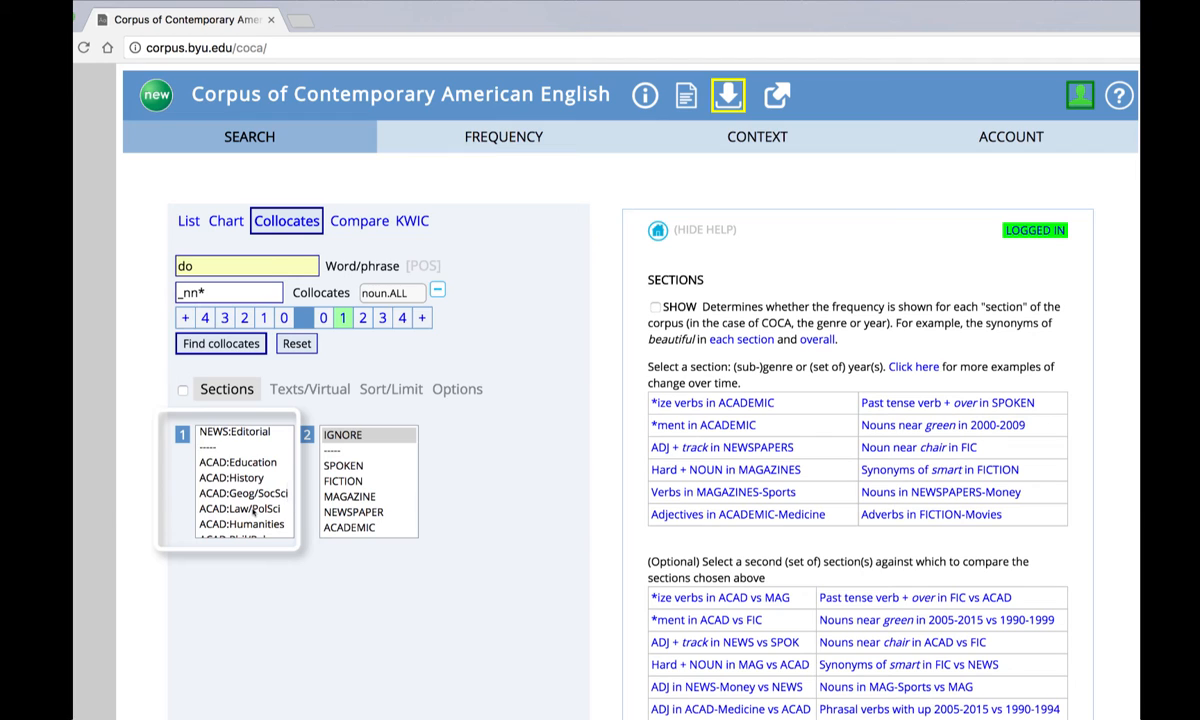
scroll(254, 512, "up", 8)
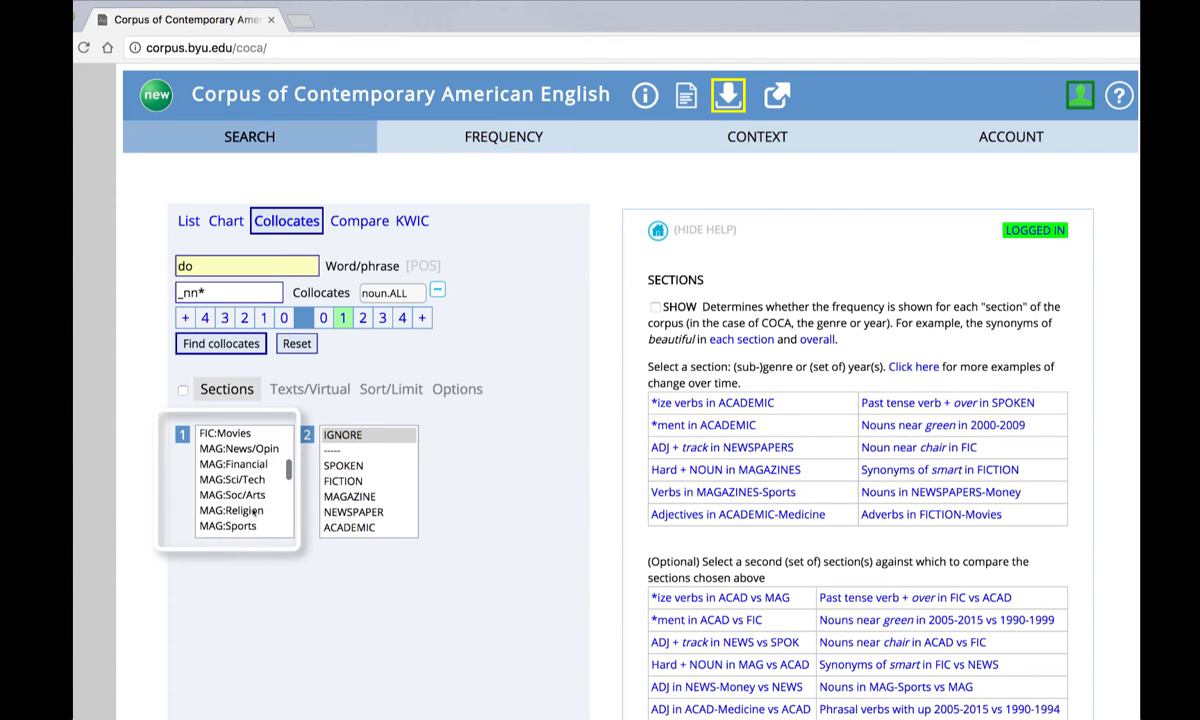
scroll(254, 512, "up", 1)
scroll(254, 512, "up", 5)
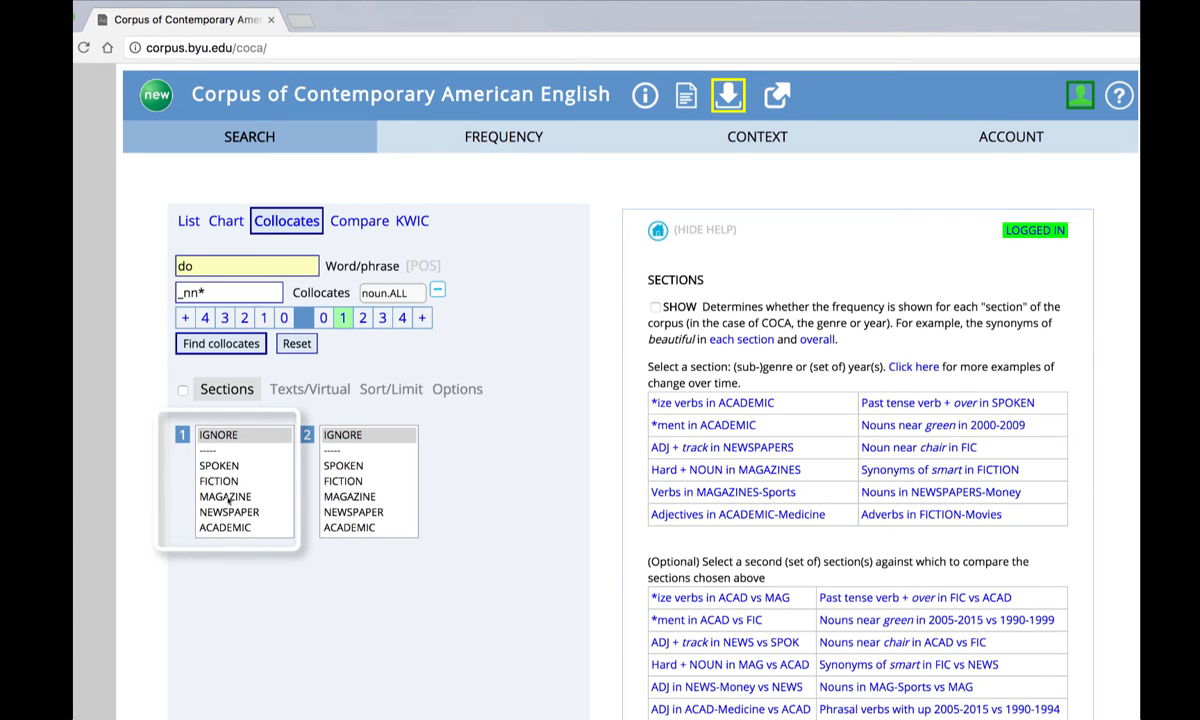
left_click(229, 497)
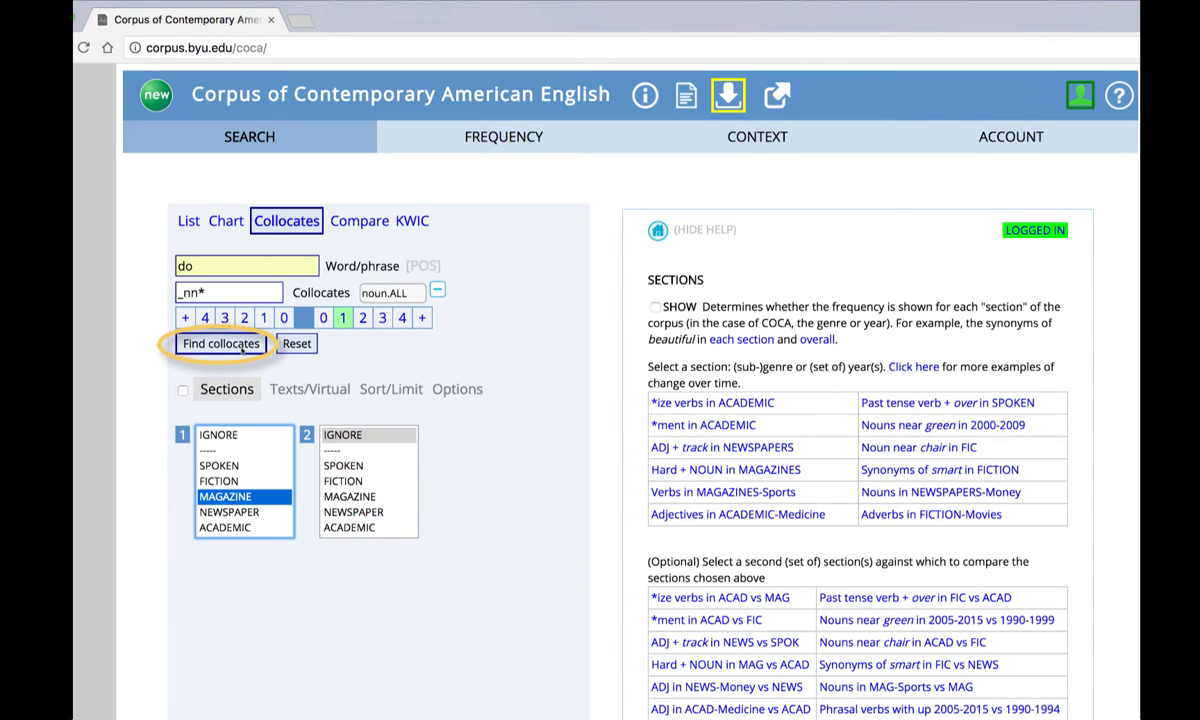
left_click(242, 346)
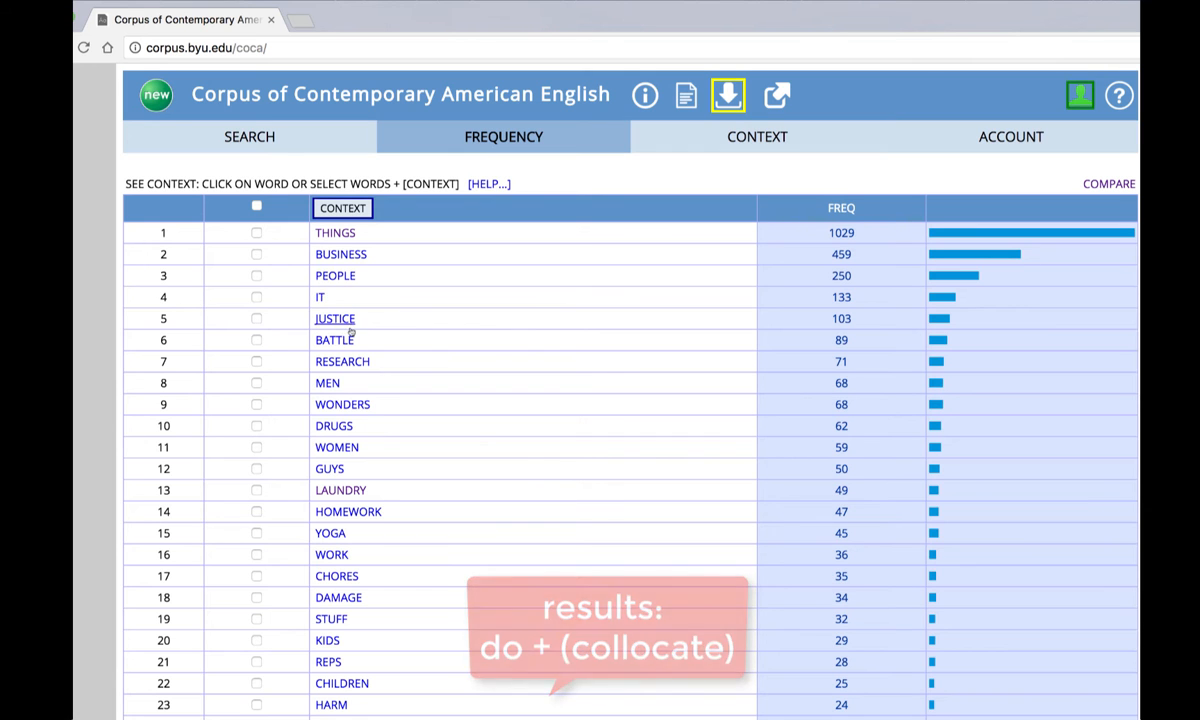
Examine the list of nouns following "do" and their frequencies in magazines
scroll(402, 590, "down", 5)
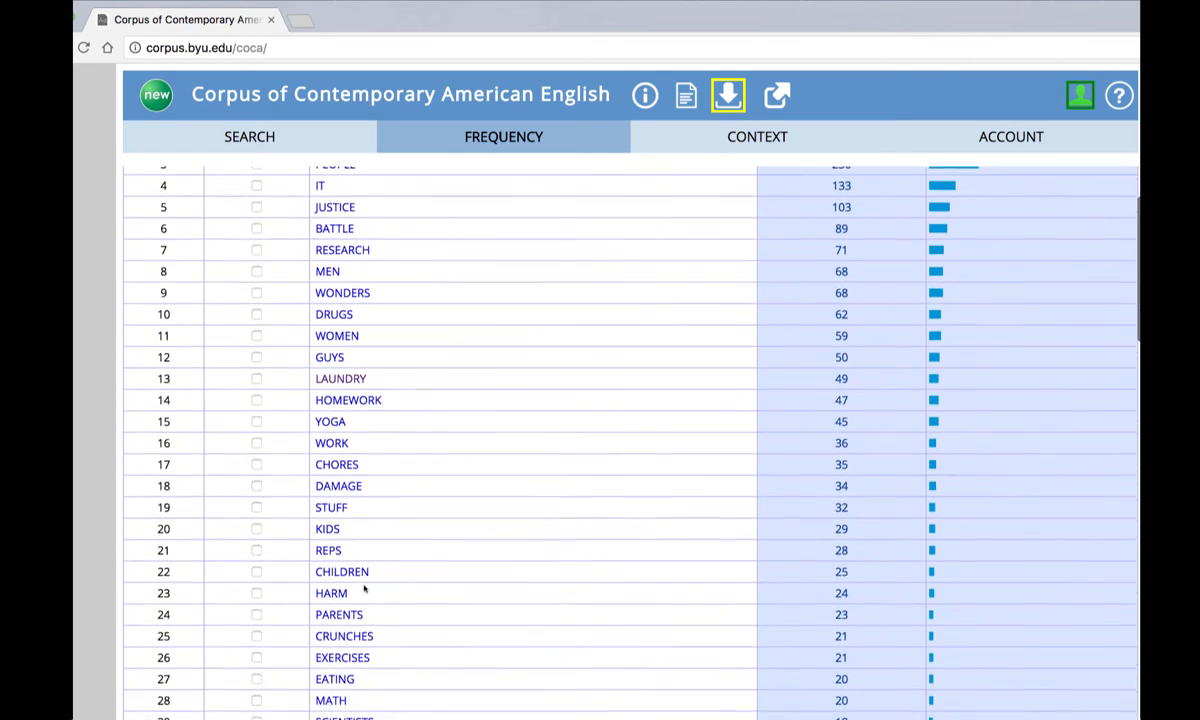
scroll(364, 588, "down", 6)
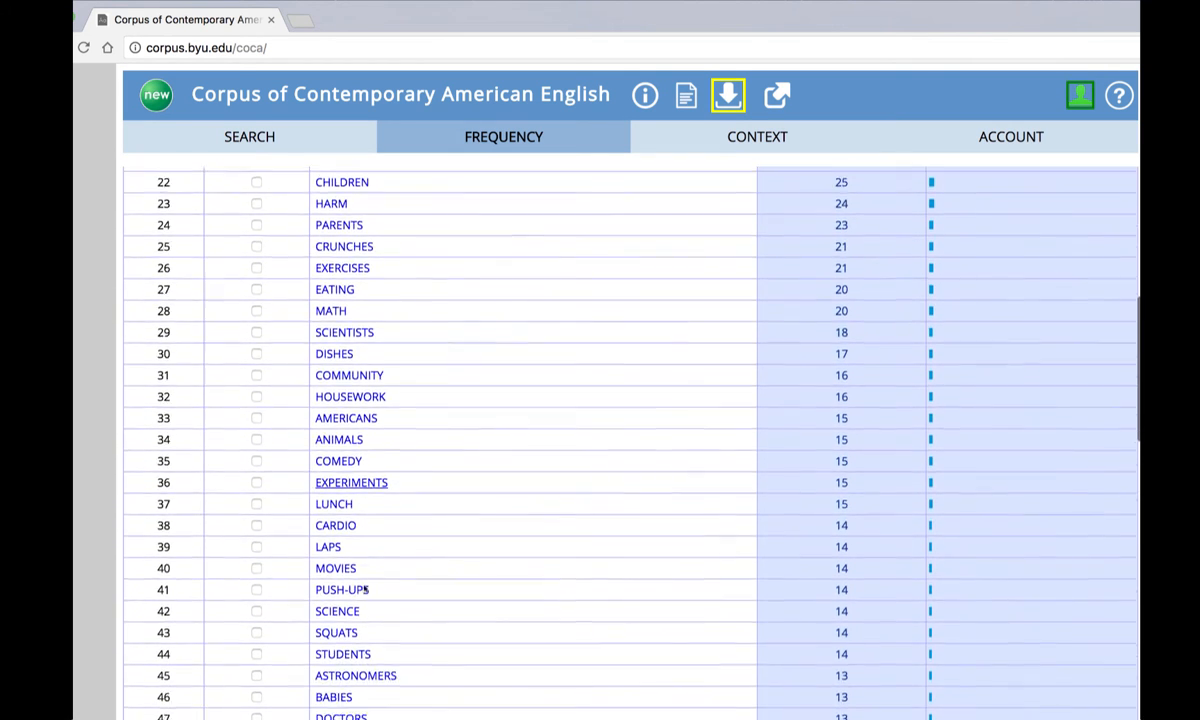
scroll(364, 588, "down", 12)
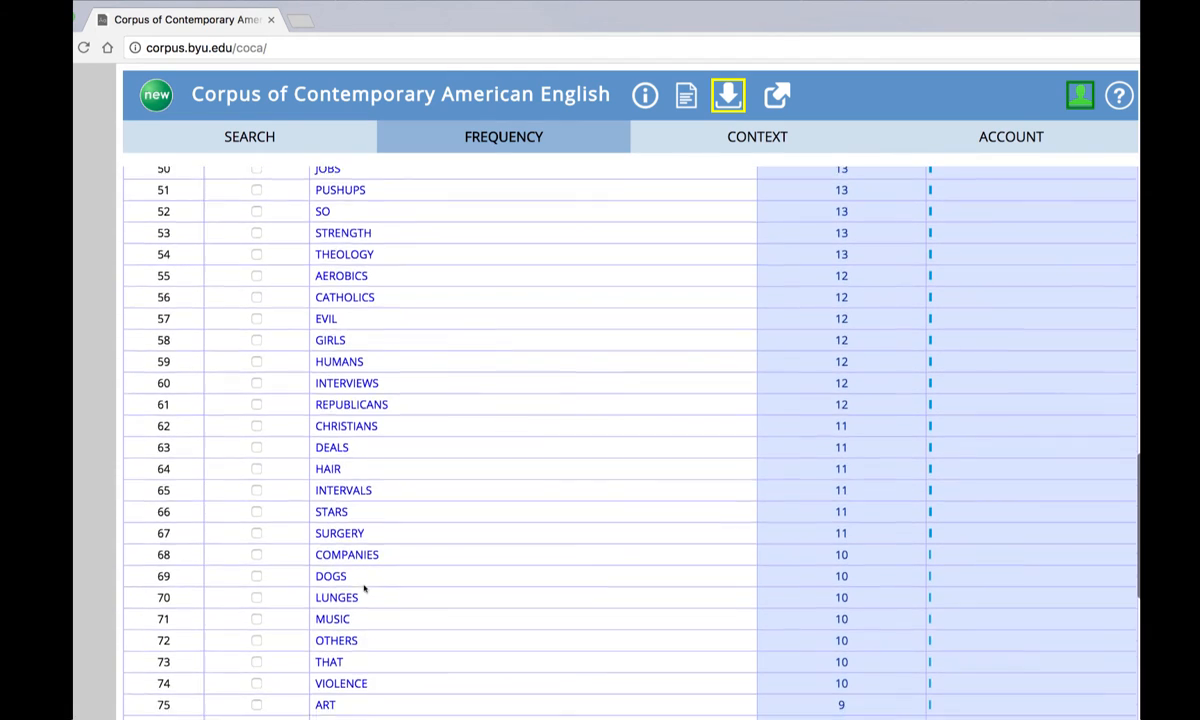
scroll(364, 588, "up", 20)
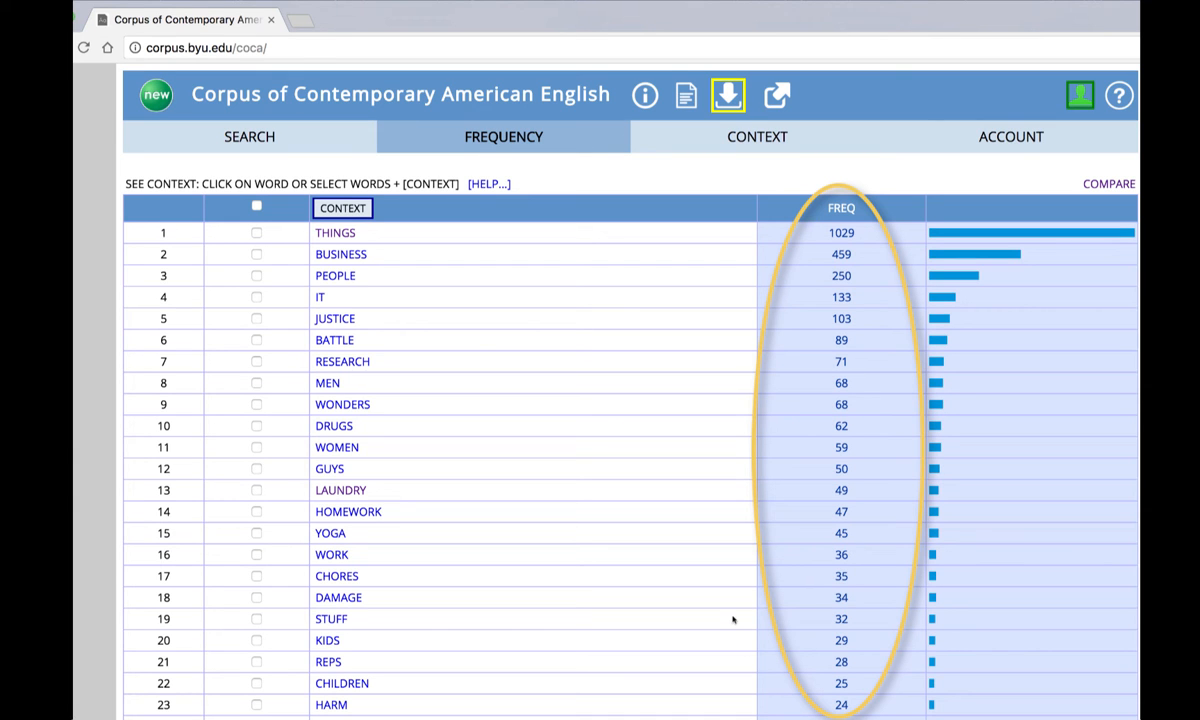
scroll(660, 637, "down", 2)
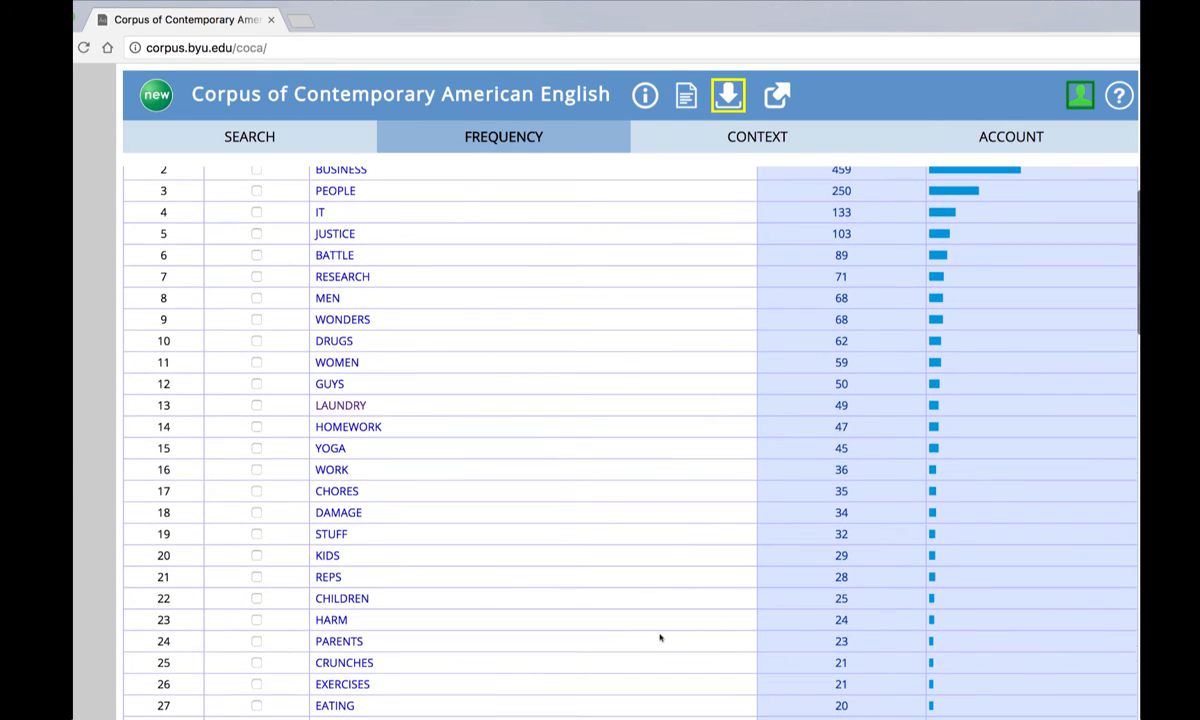
scroll(660, 637, "up", 2)
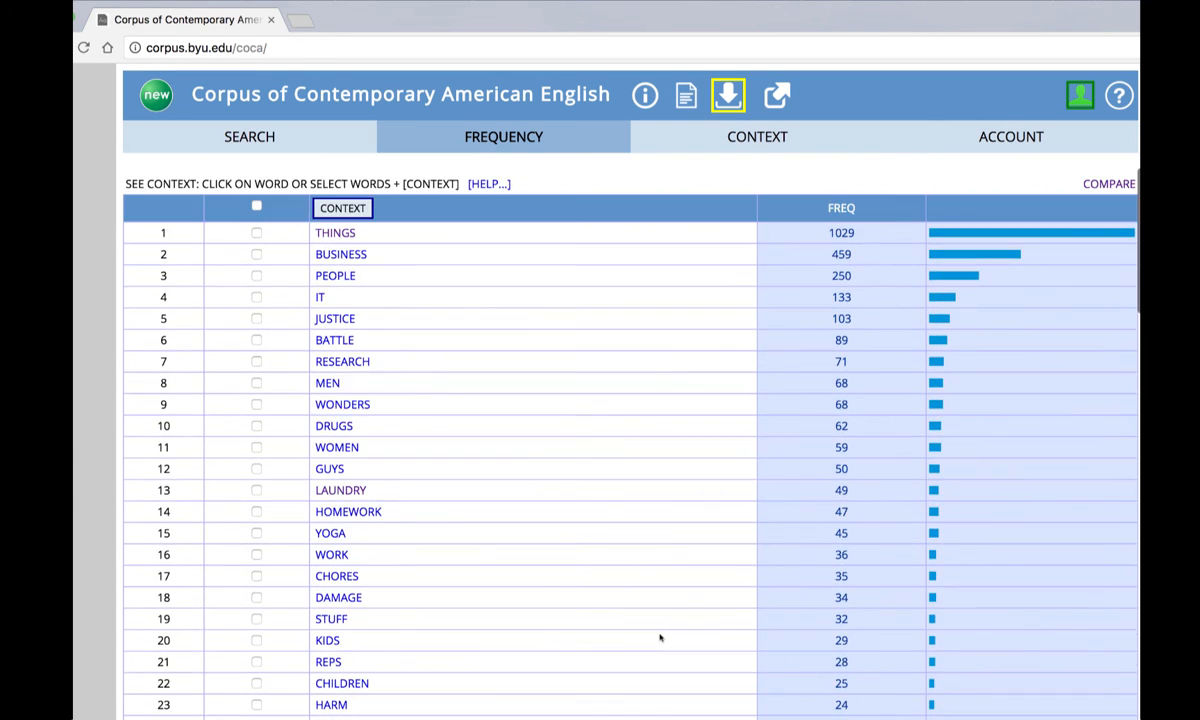
Open the context lines for the collocate HOMEWORK and read through the magazine example sentences
left_click(341, 514)
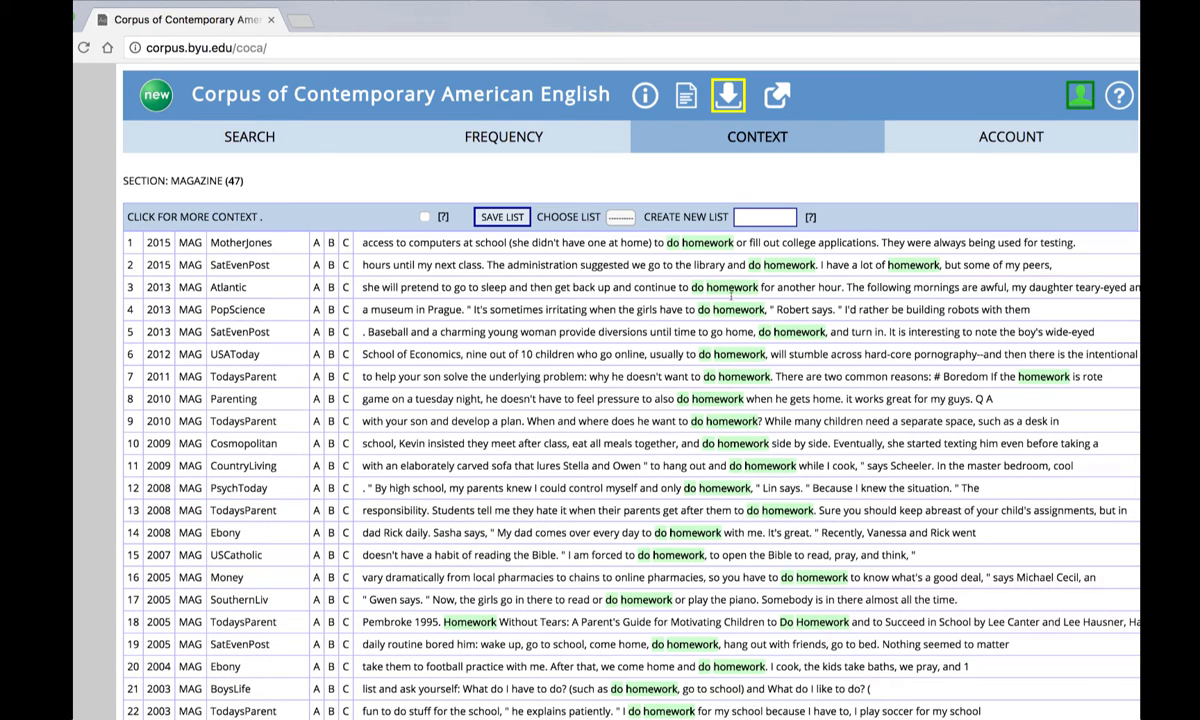
scroll(695, 423, "down", 5)
scroll(695, 425, "down", 8)
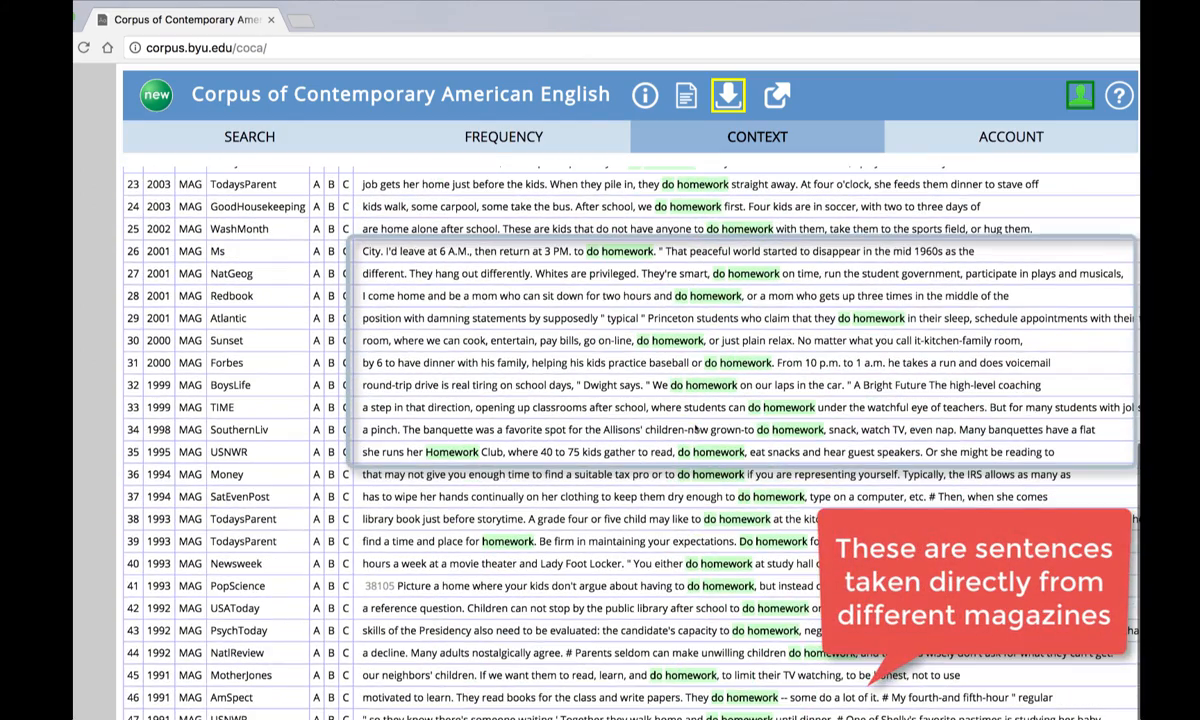
scroll(695, 425, "up", 6)
scroll(695, 423, "up", 6)
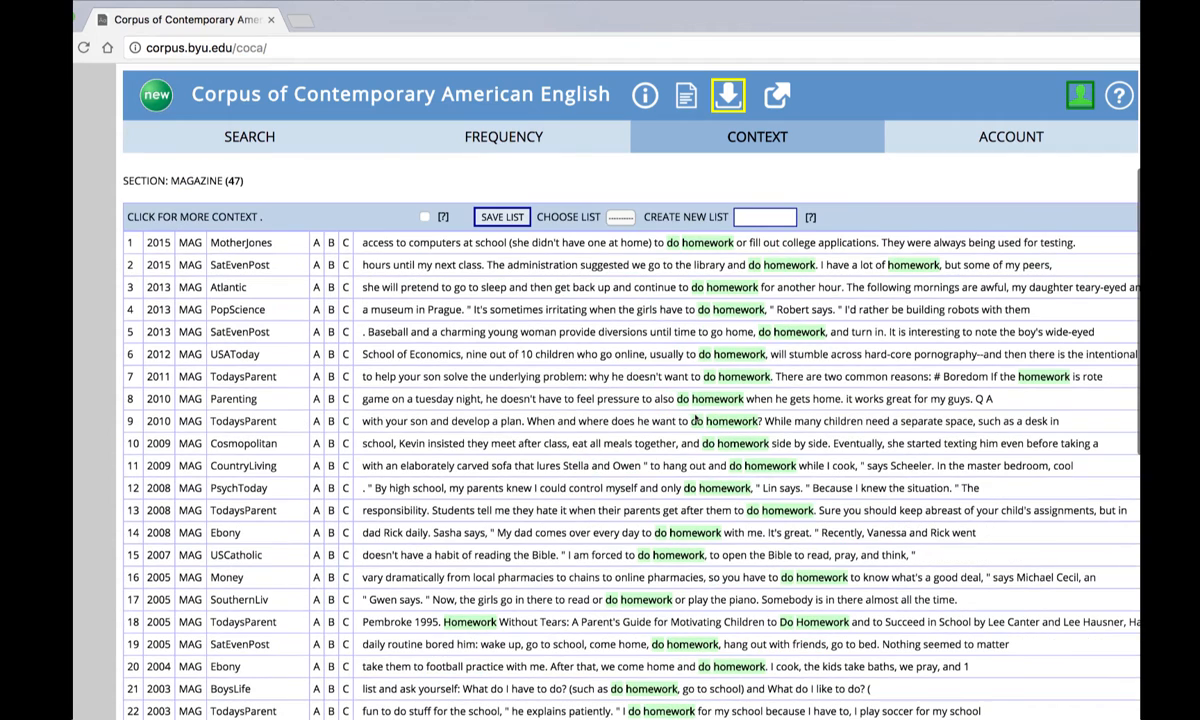
Change the search word to "make" and find its noun collocates in the MAGAZINE section
left_click(238, 140)
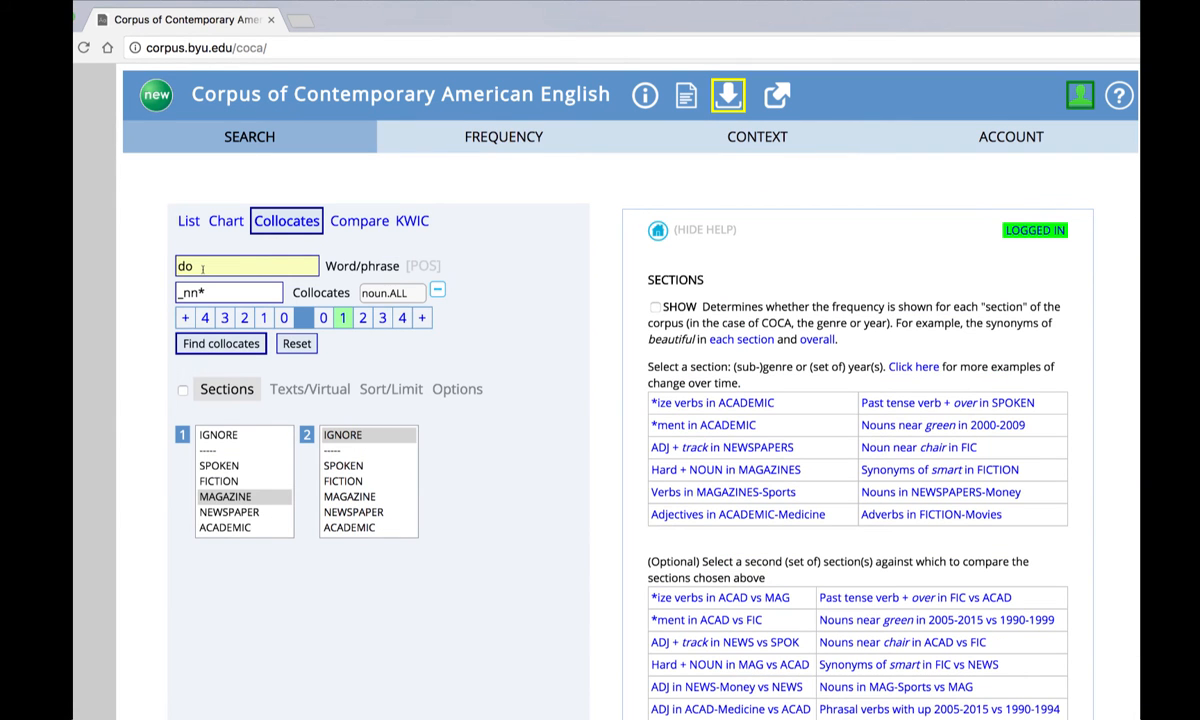
left_click_drag(202, 268, 163, 265)
type("m")
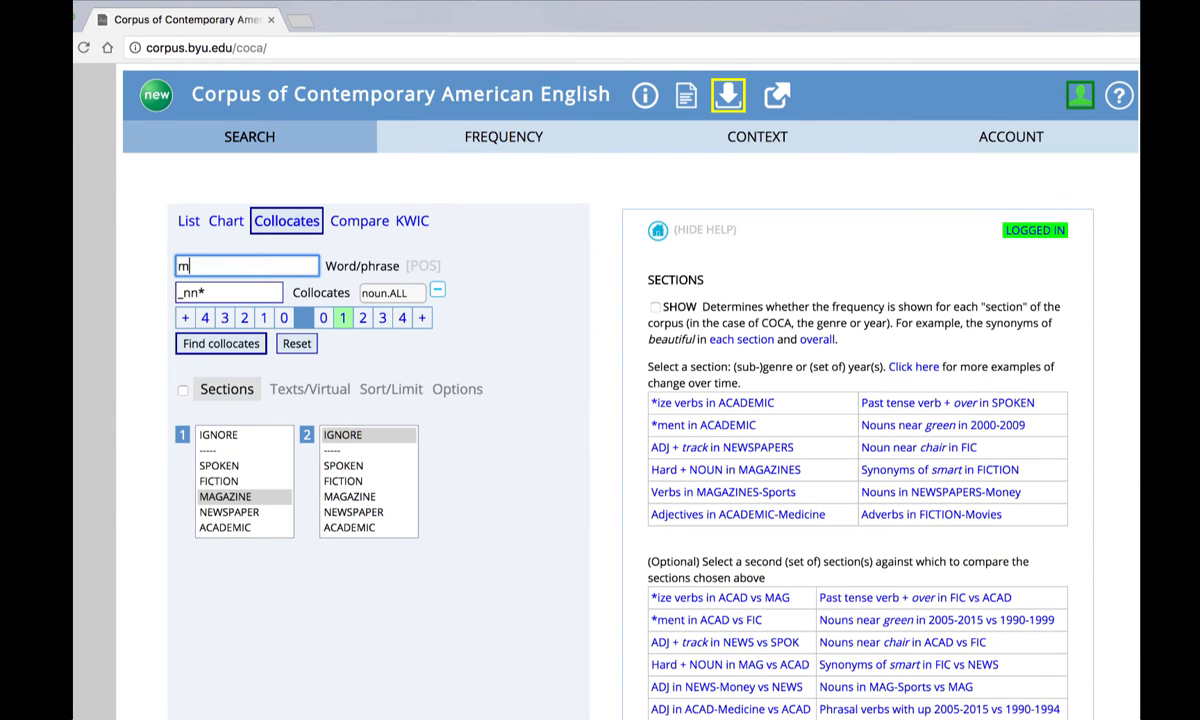
type("ake")
left_click(154, 251)
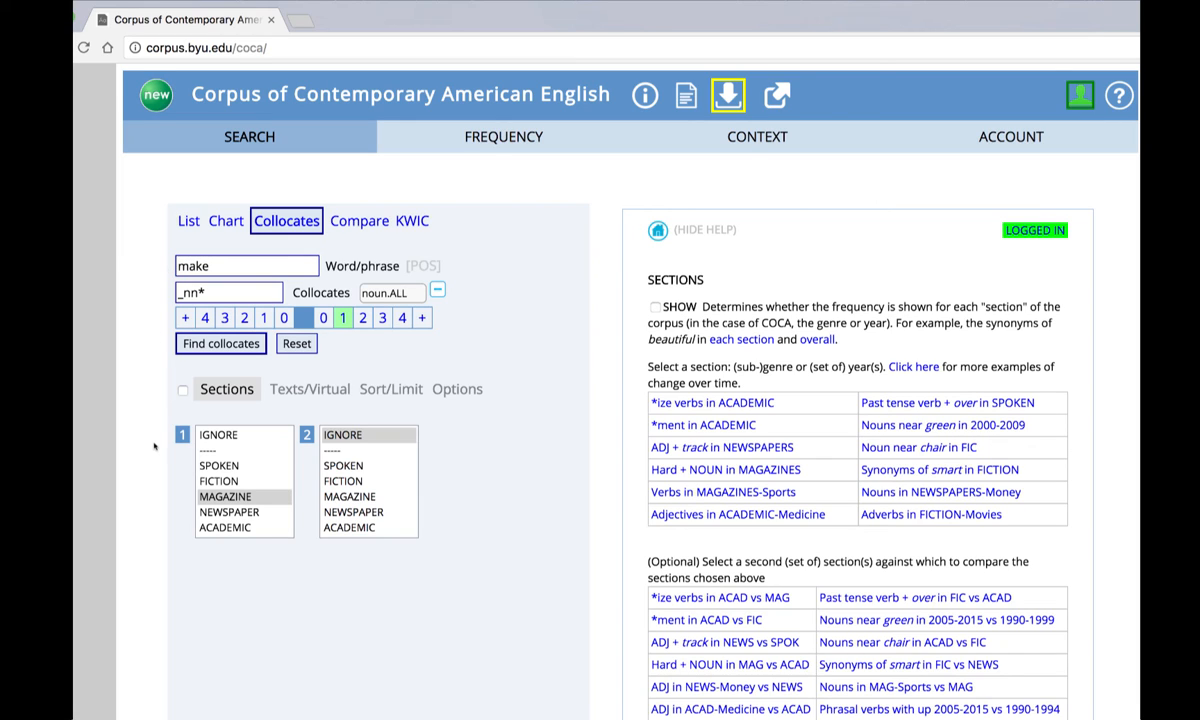
left_click(229, 346)
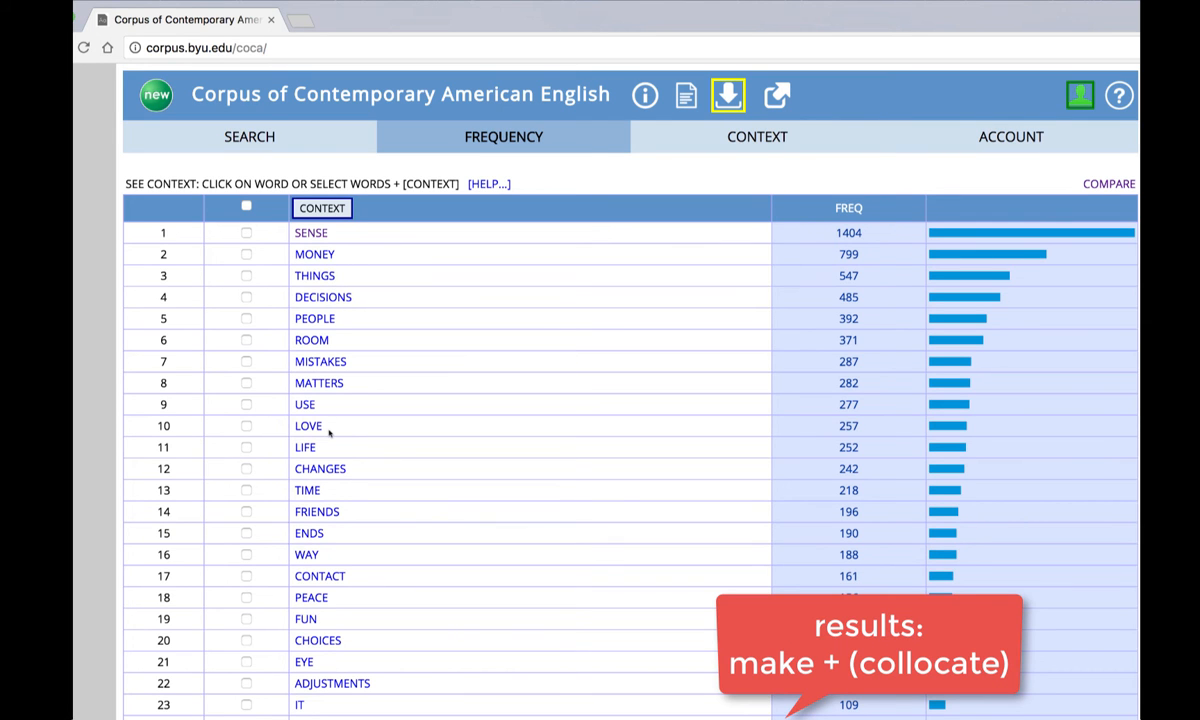
Examine the list of nouns following "make" and their frequencies in magazines
scroll(329, 432, "down", 5)
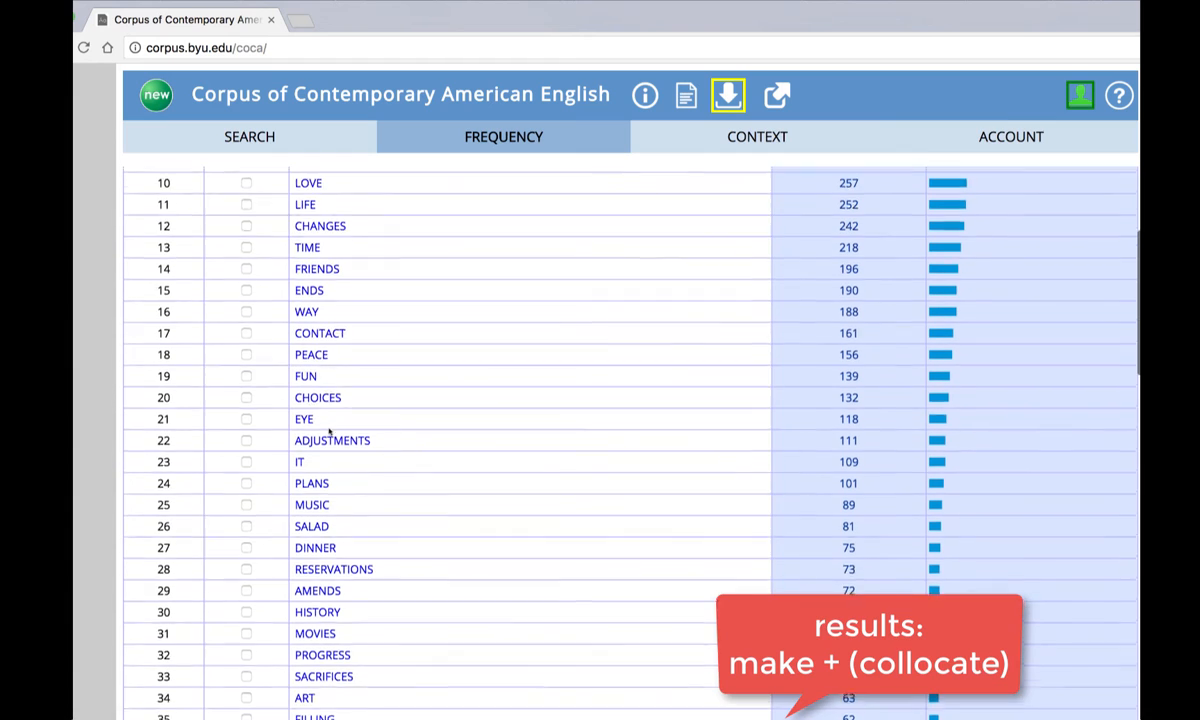
scroll(329, 432, "down", 5)
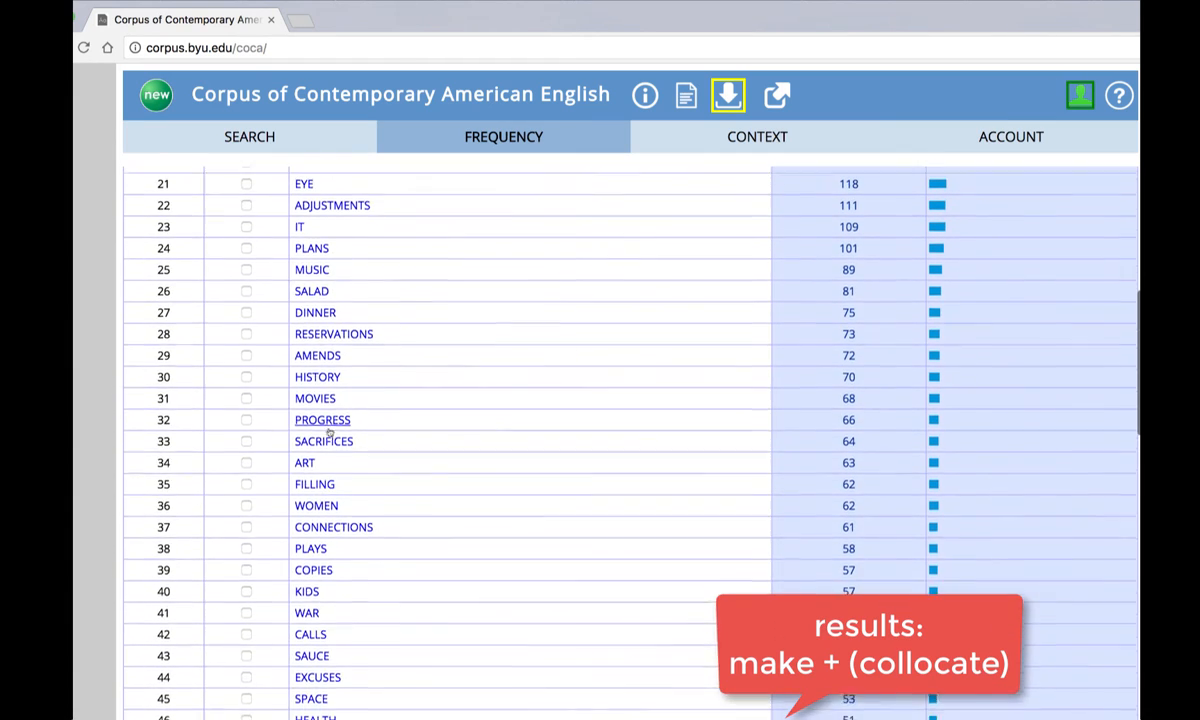
scroll(329, 432, "down", 10)
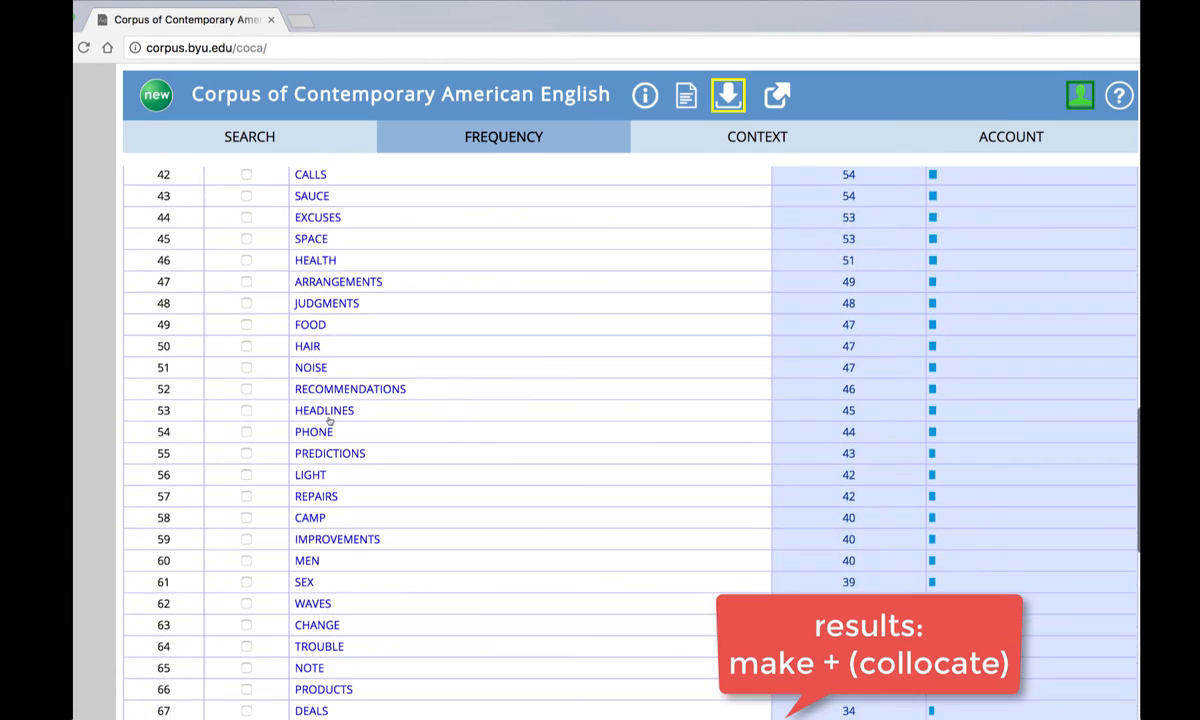
scroll(329, 422, "down", 11)
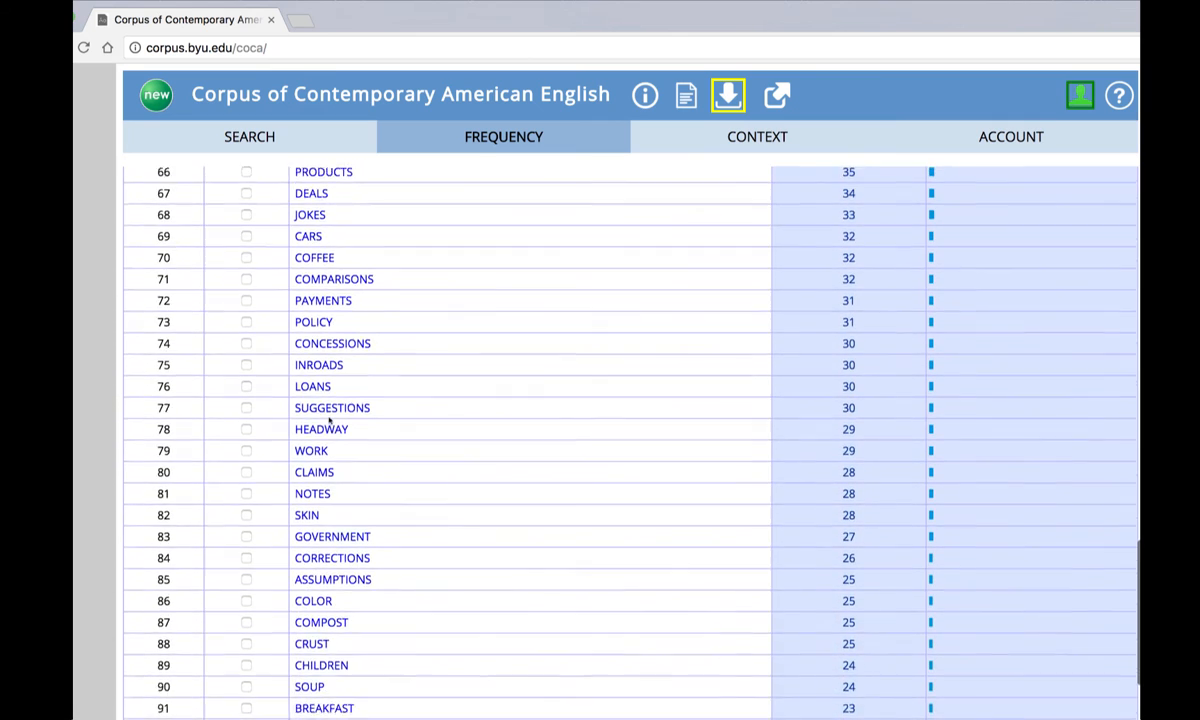
scroll(329, 422, "down", 5)
scroll(329, 422, "up", 20)
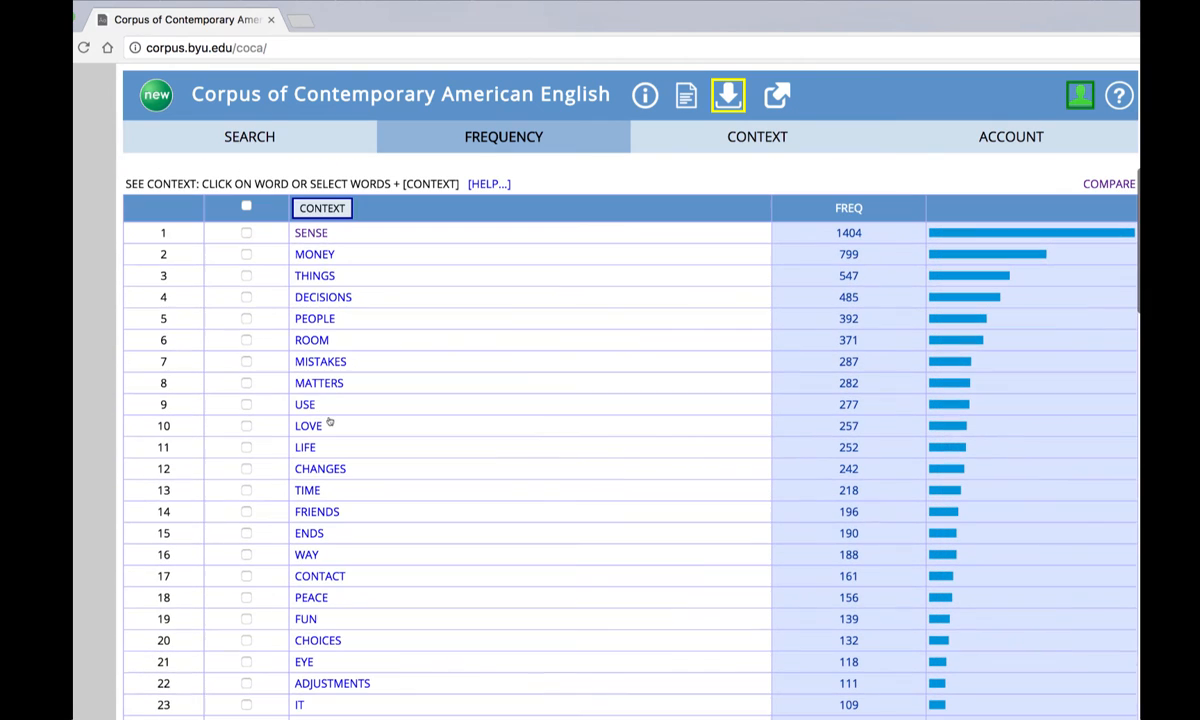
Open the context lines for the collocate SENSE and read through the magazine examples of "make sense"
left_click(311, 233)
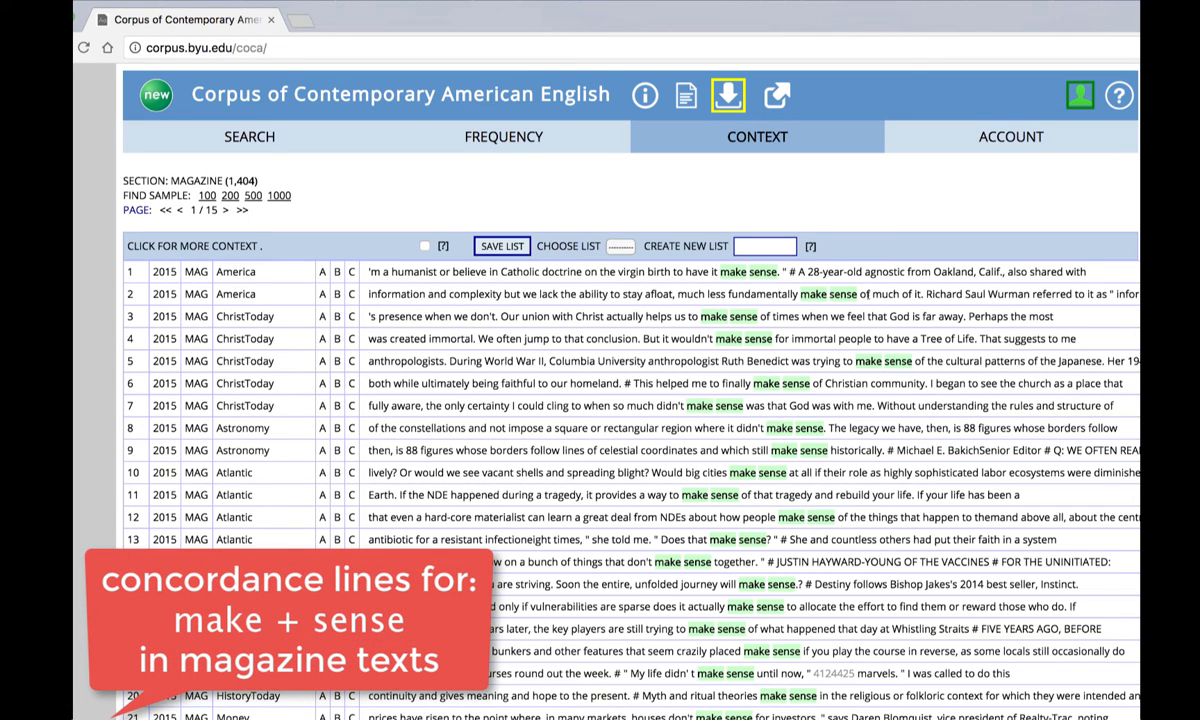
scroll(680, 308, "down", 3)
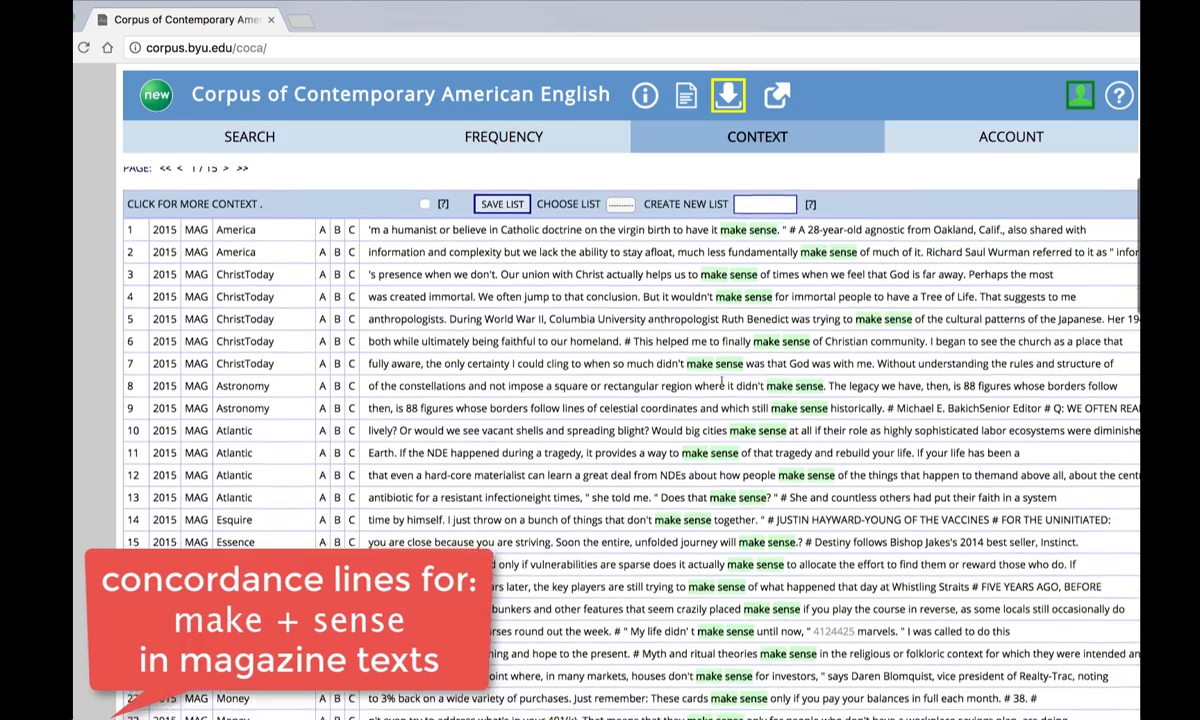
scroll(722, 377, "down", 15)
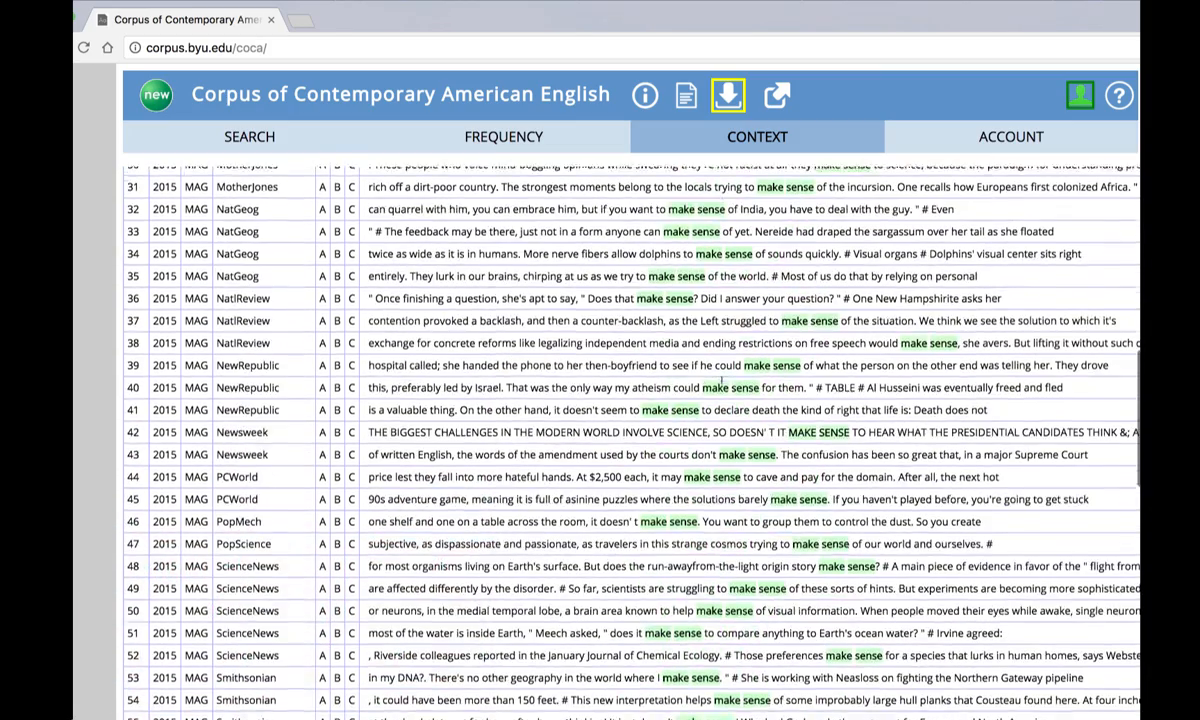
scroll(722, 377, "down", 2)
scroll(722, 377, "up", 5)
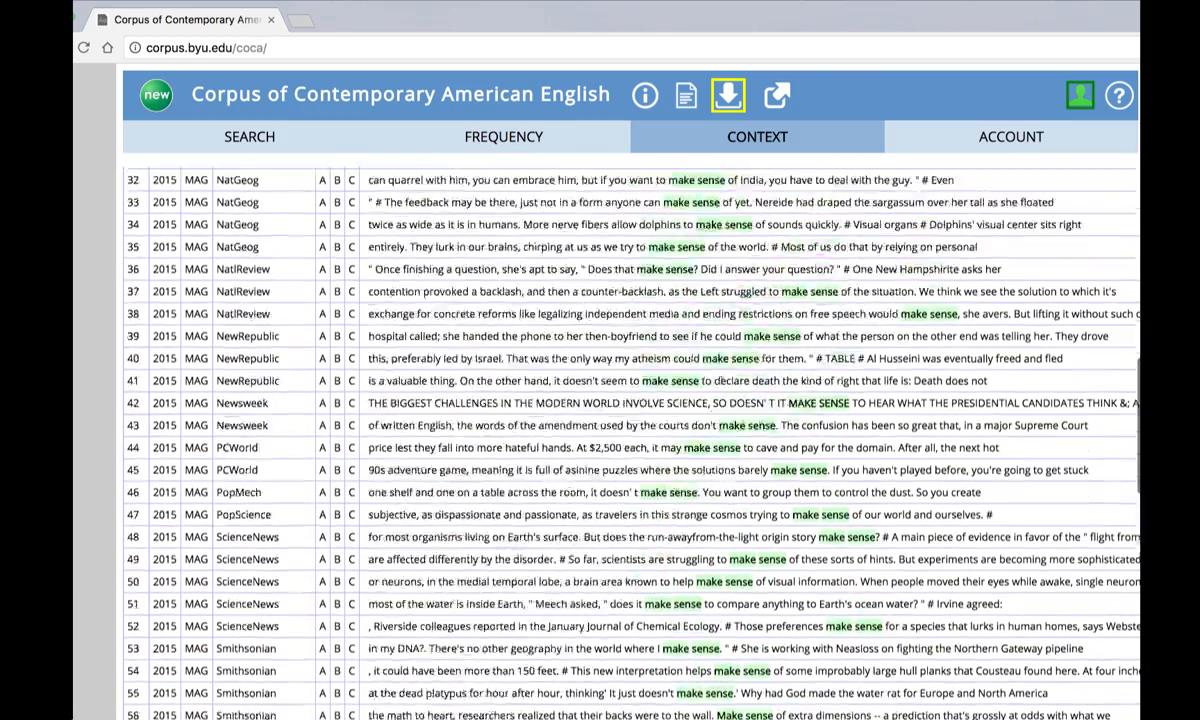
scroll(722, 377, "up", 6)
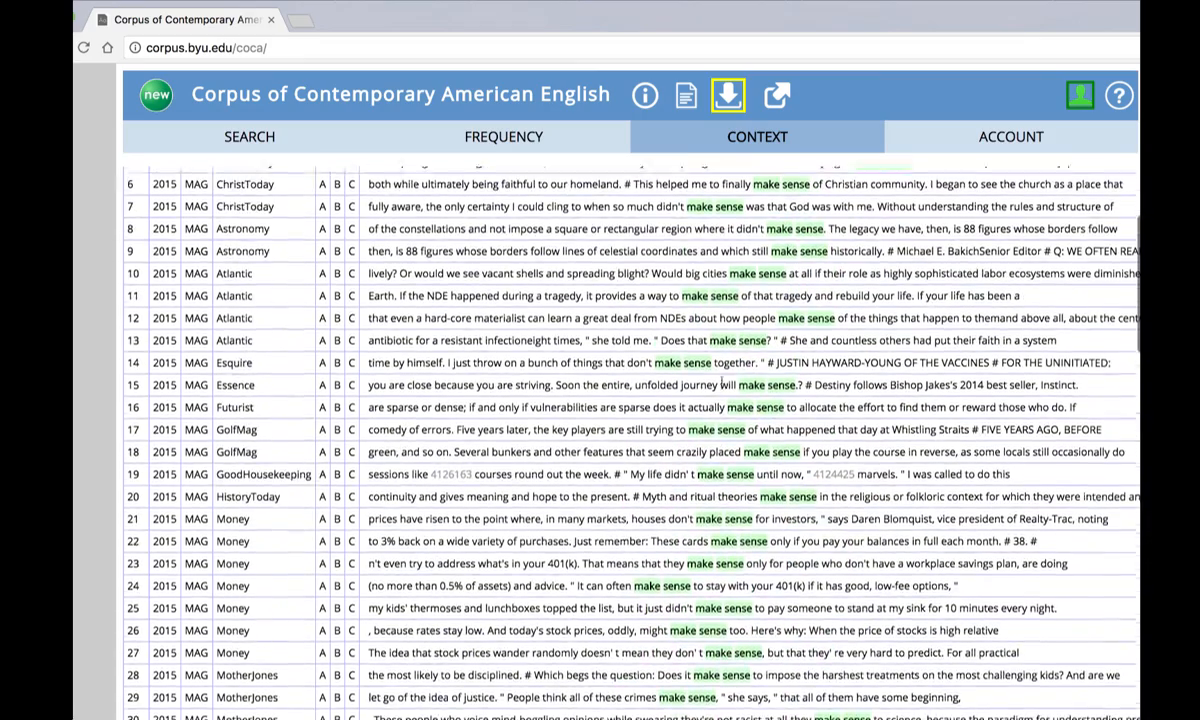
scroll(721, 380, "up", 2)
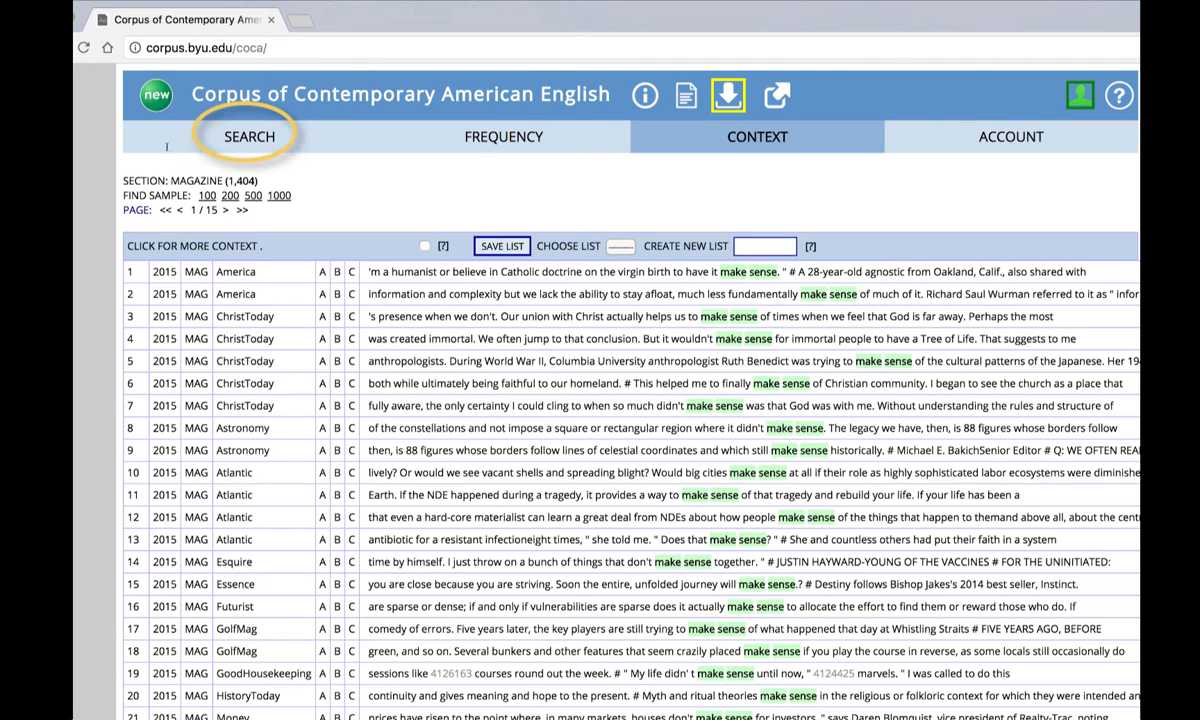
Widen the collocate span to two words after "make" and find its noun collocates in the MAGAZINE section again
left_click(250, 137)
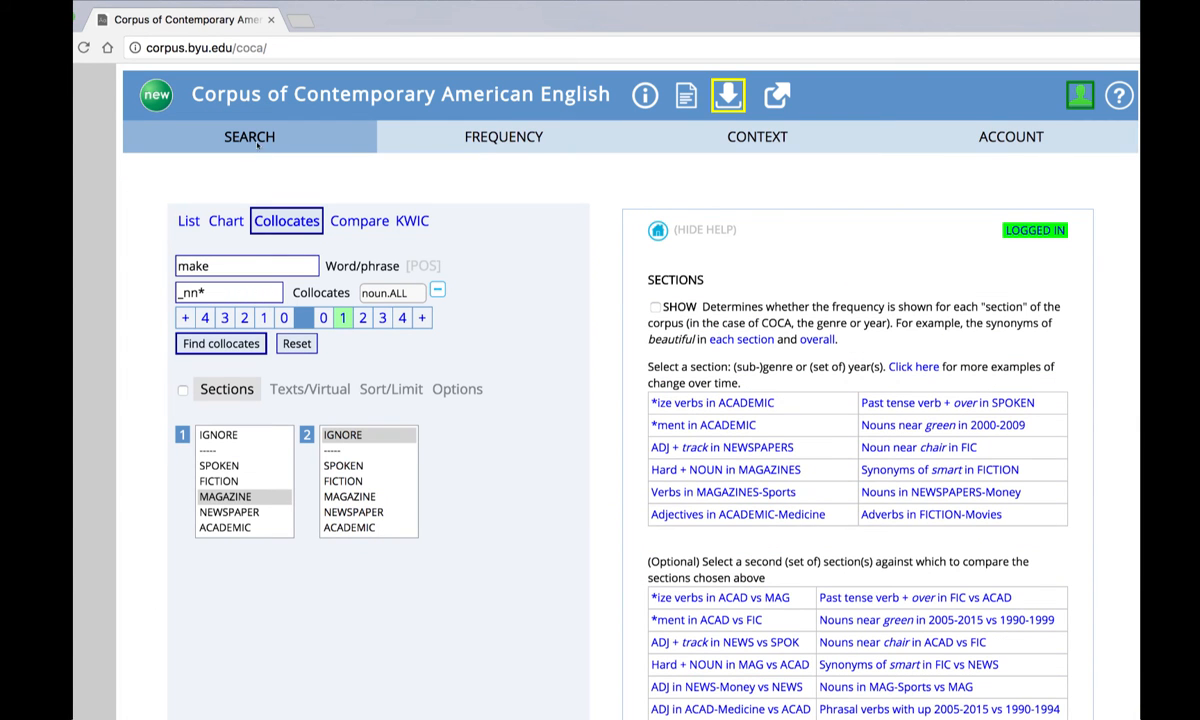
left_click(362, 319)
left_click(241, 348)
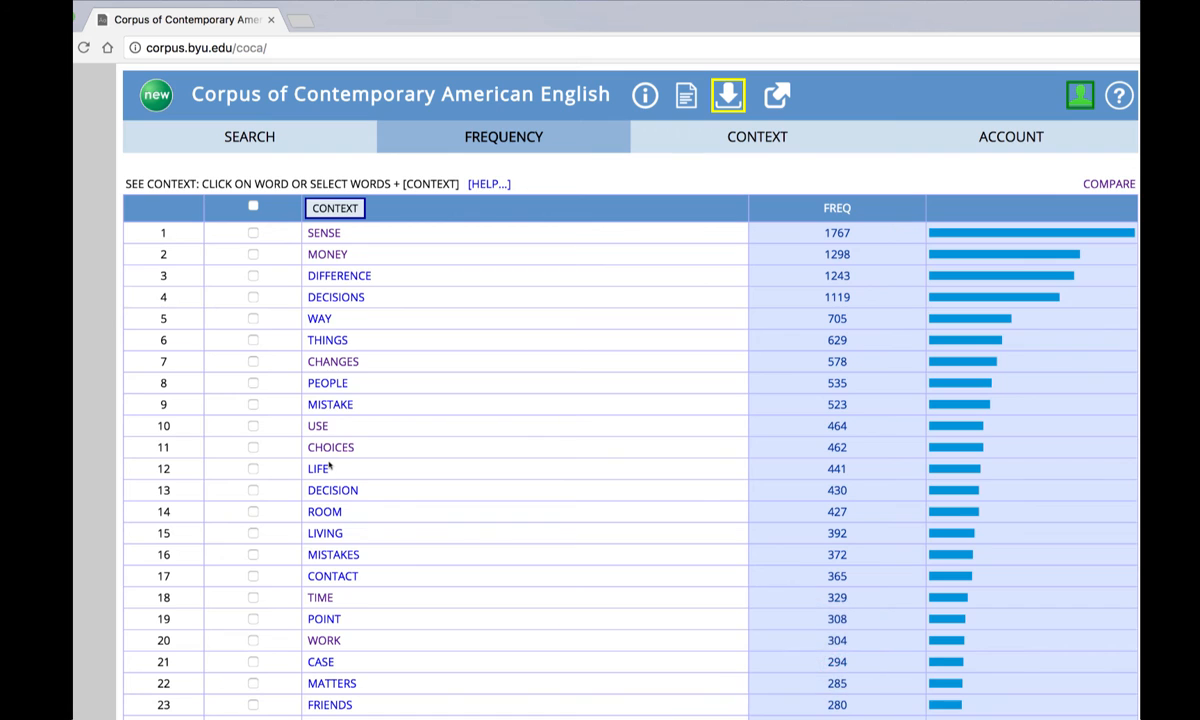
Open the context lines for the collocate WORK and read how "make" and "work" combine in the magazine examples
scroll(327, 466, "down", 1)
scroll(327, 466, "down", 2)
left_click(322, 515)
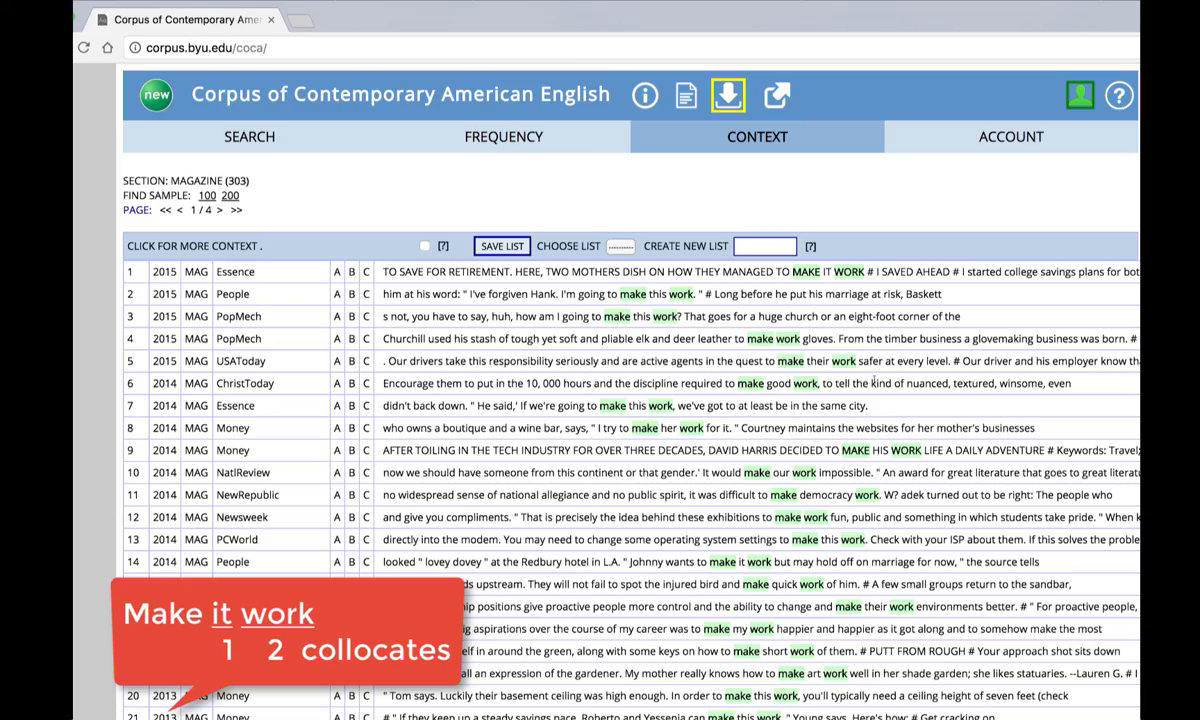
scroll(781, 541, "down", 20)
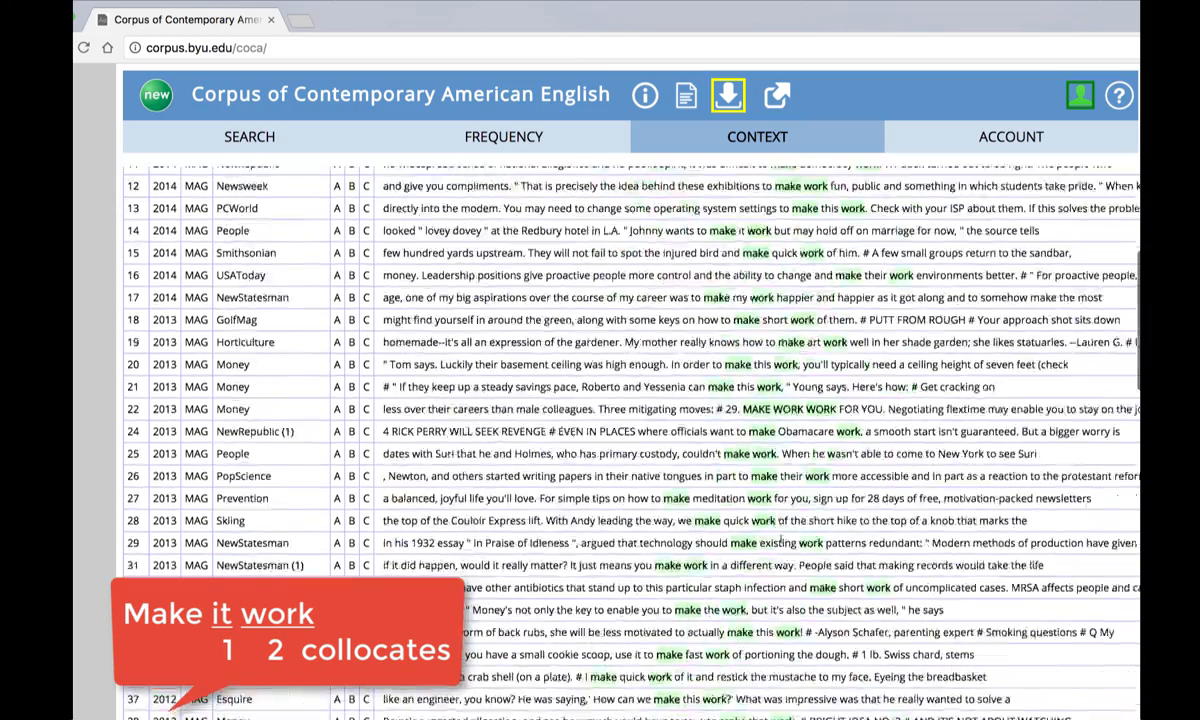
scroll(781, 541, "up", 20)
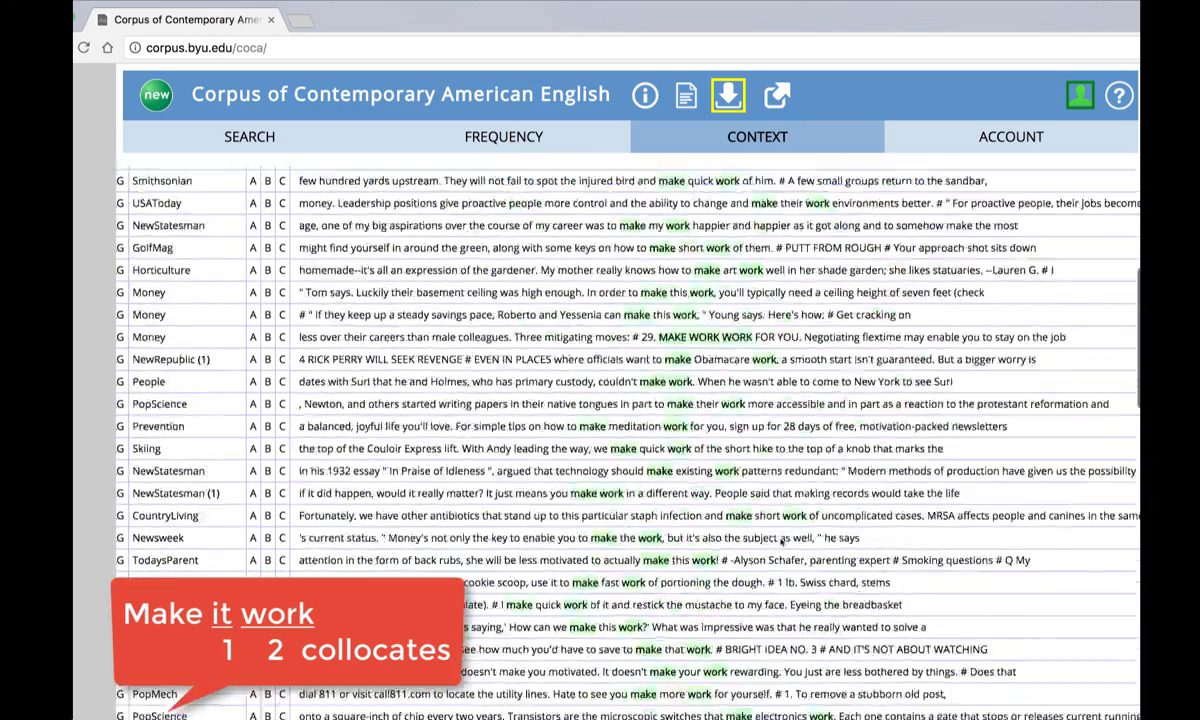
scroll(704, 602, "left", 3)
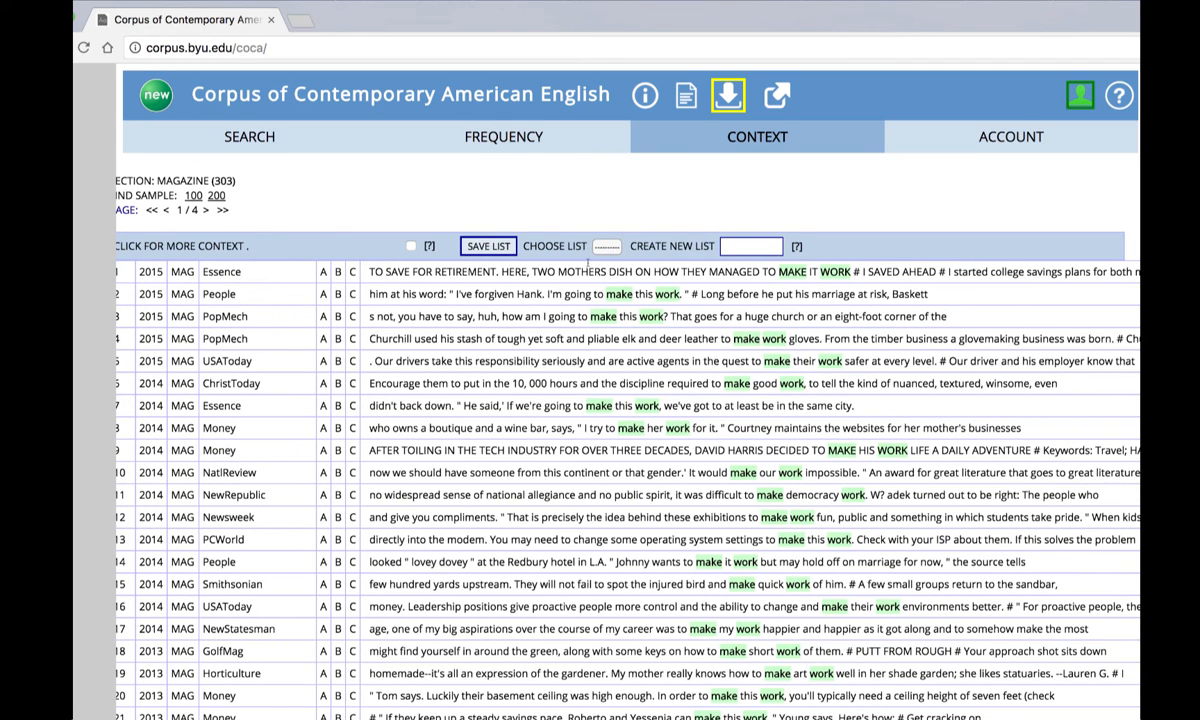
Return to the frequency list, open the context lines for SENSE, and check the spacing between "make" and "sense"
left_click(519, 143)
scroll(375, 419, "up", 2)
scroll(386, 419, "up", 1)
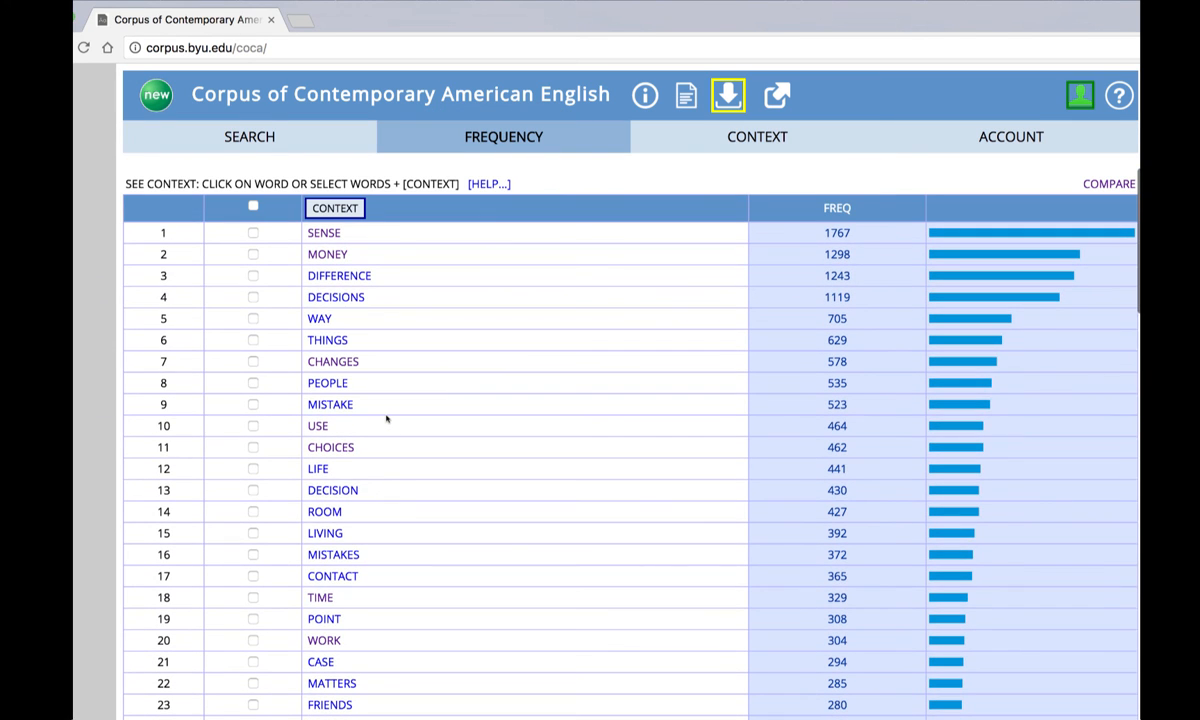
left_click(333, 235)
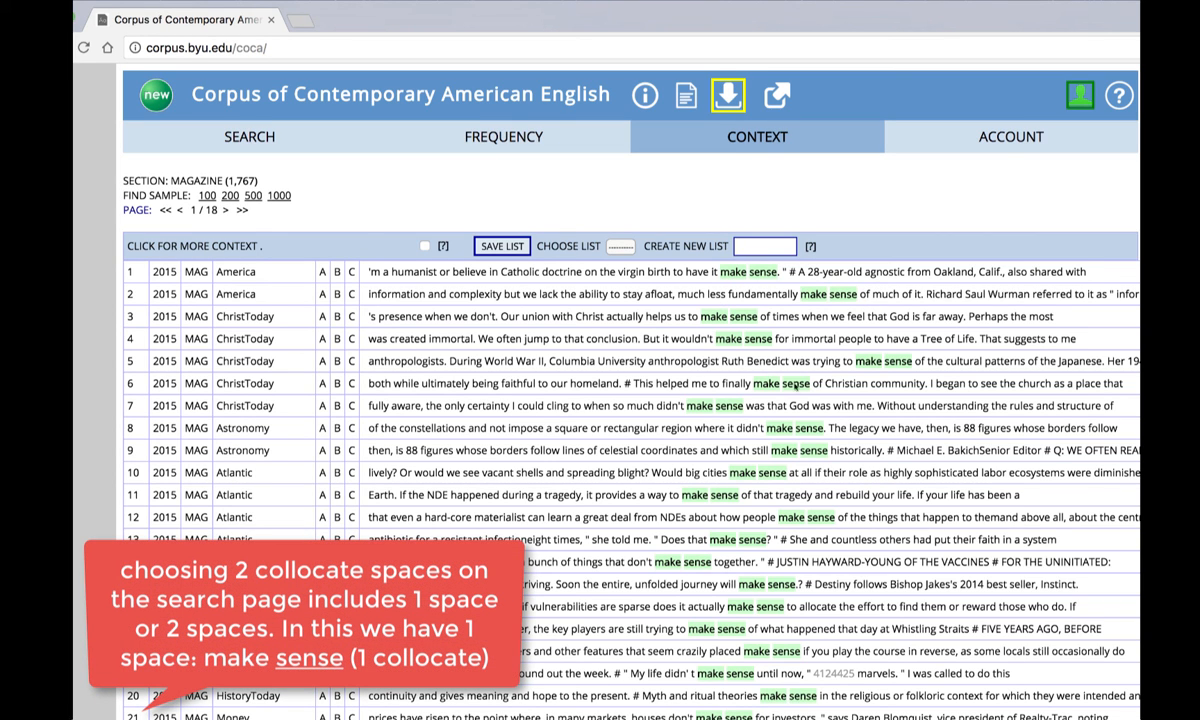
scroll(750, 365, "down", 5)
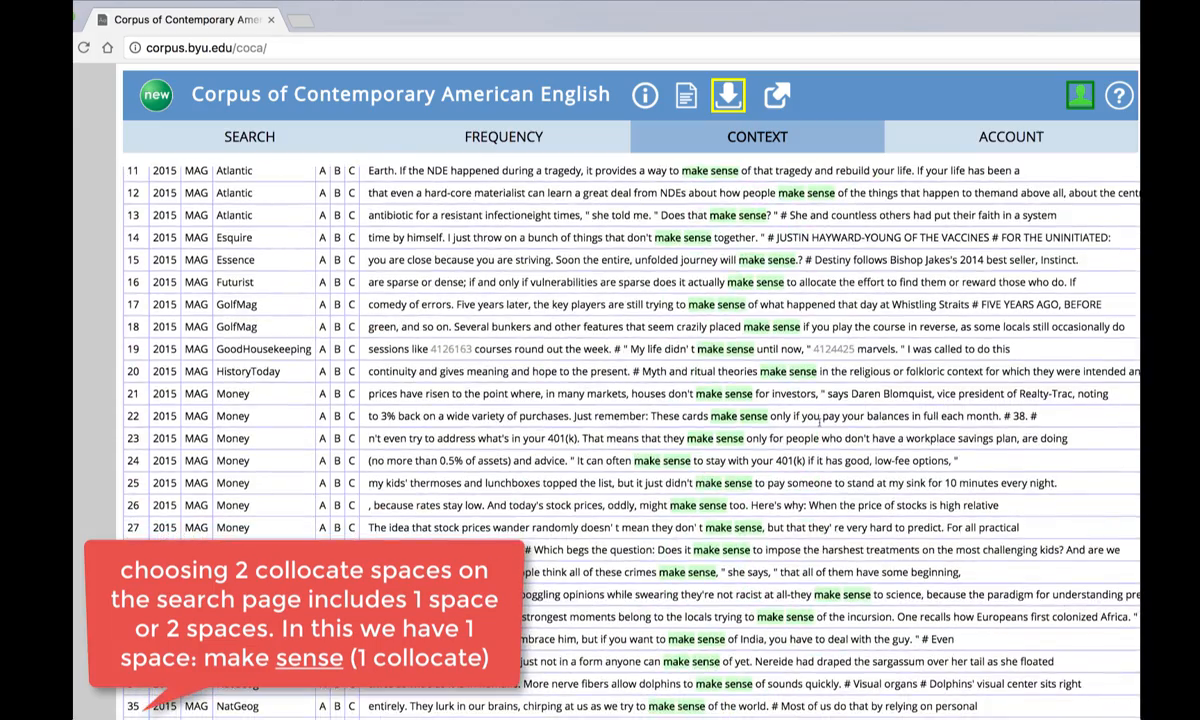
scroll(820, 421, "up", 2)
scroll(820, 421, "down", 10)
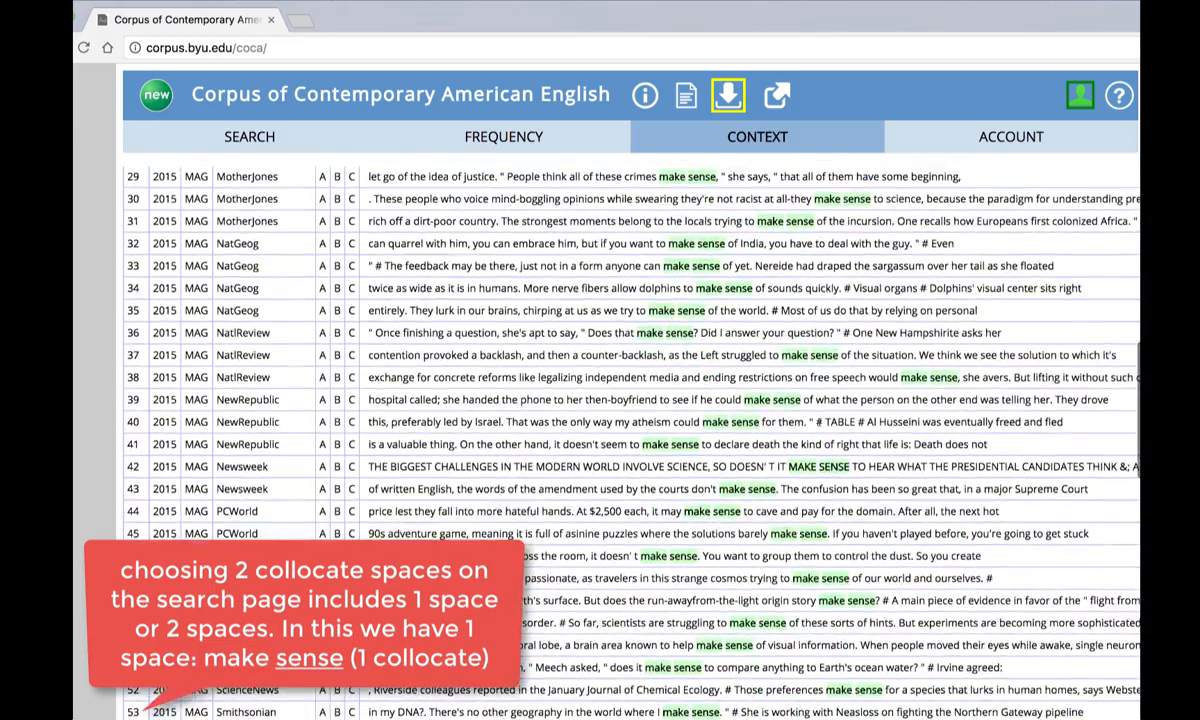
scroll(820, 425, "up", 12)
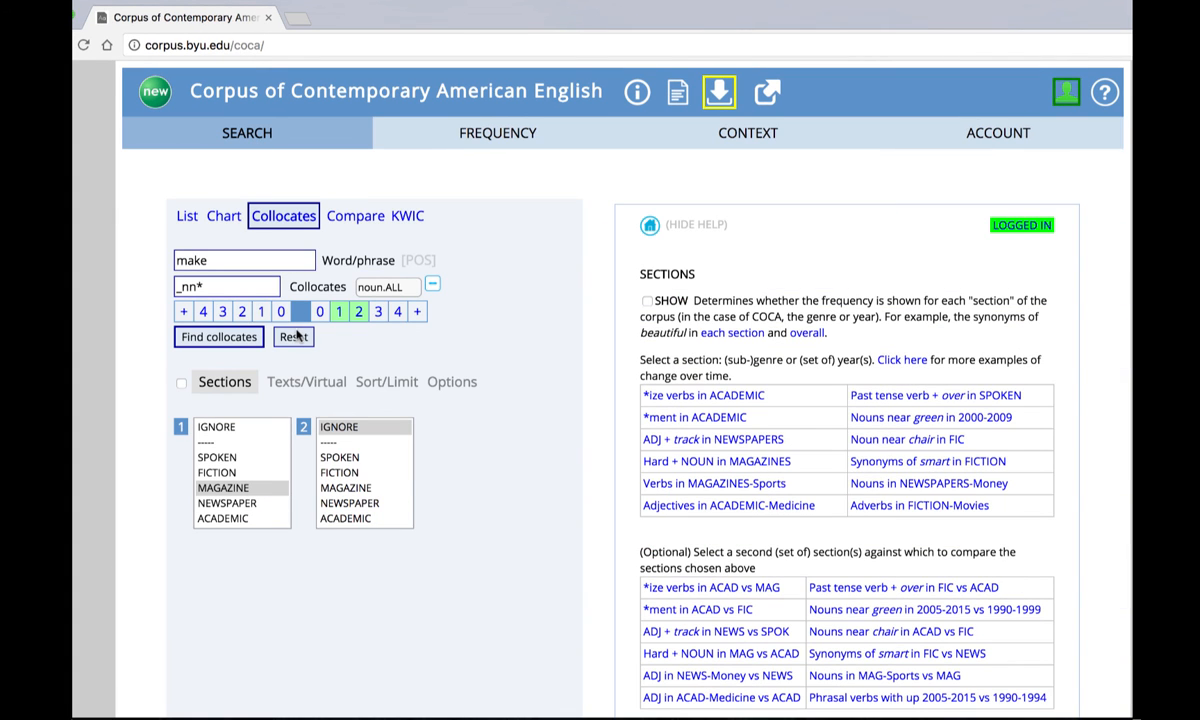
Reset the collocates search form to clear its search terms and settings
left_click(295, 338)
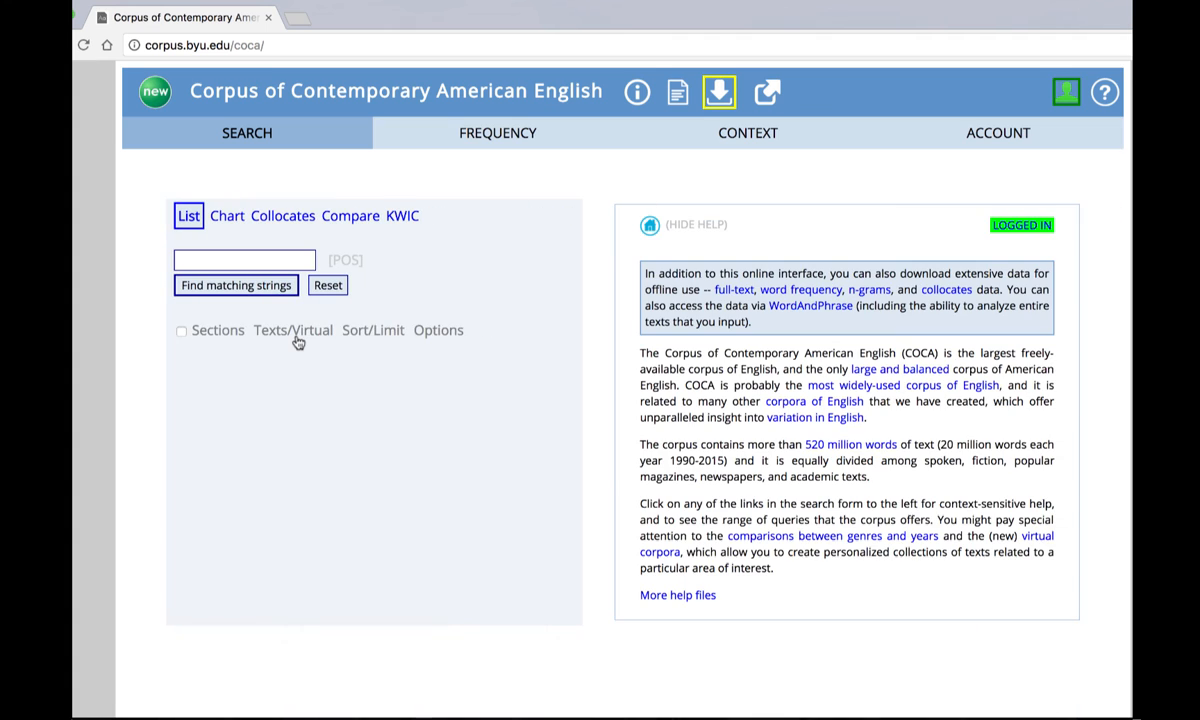